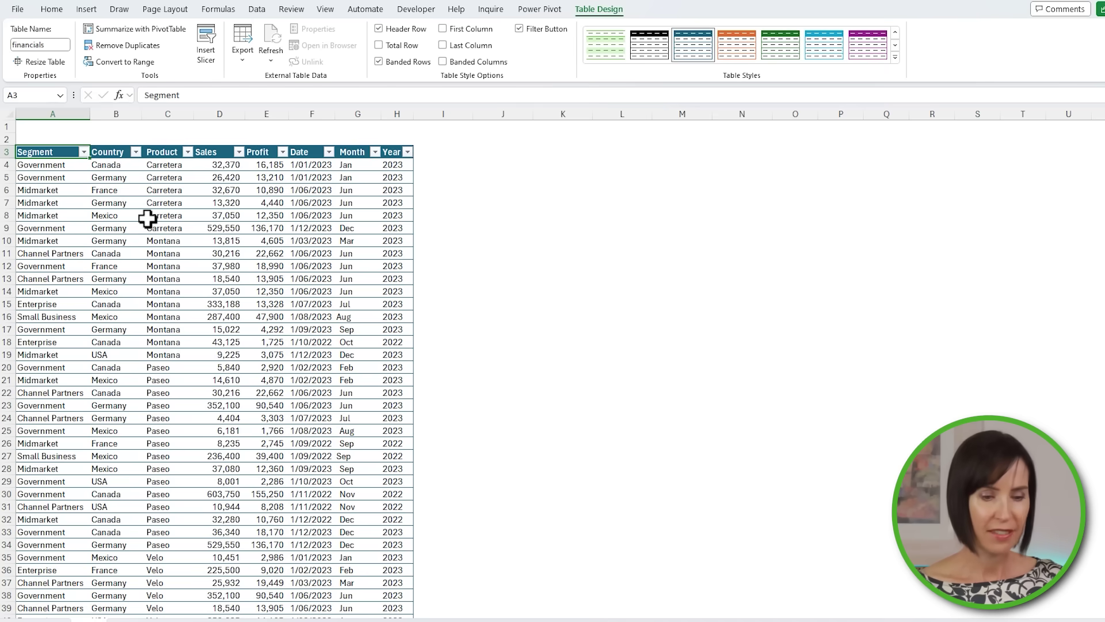
- Check the table's extent and make row 1 taller to leave room above it
key("ctrl+Down")
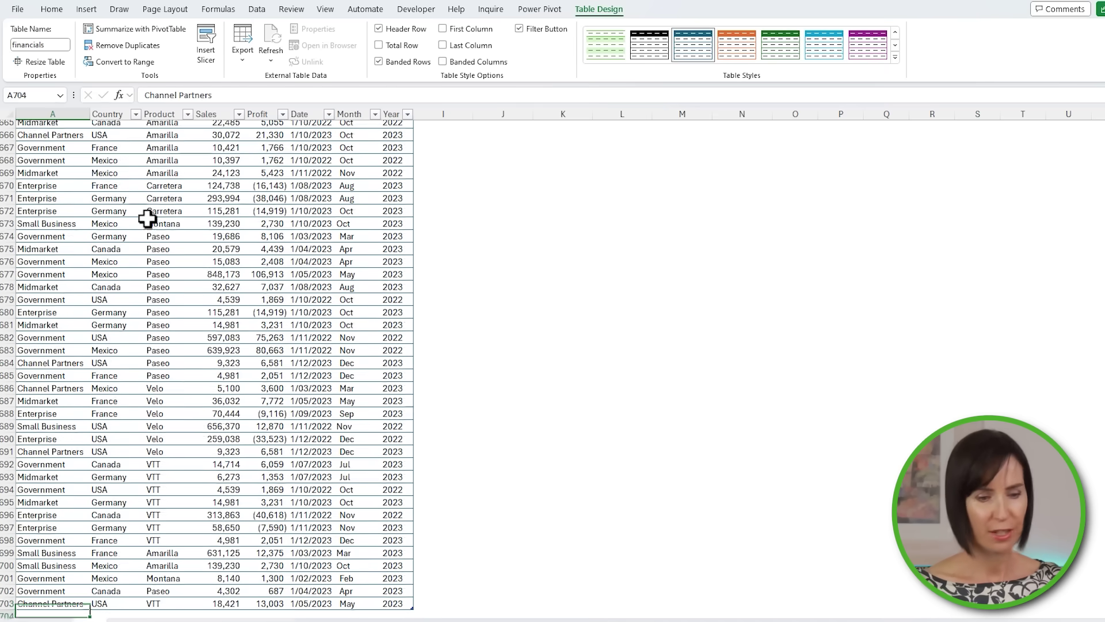
key("ctrl+Up")
scroll(148, 219, "up", 1)
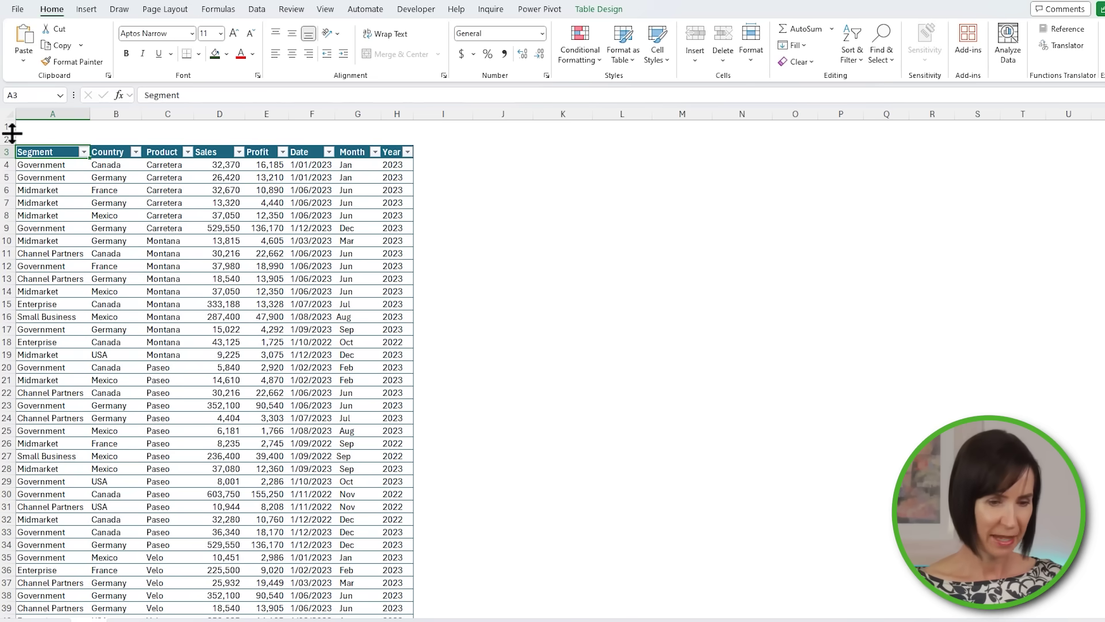
left_click_drag(12, 135, 9, 248)
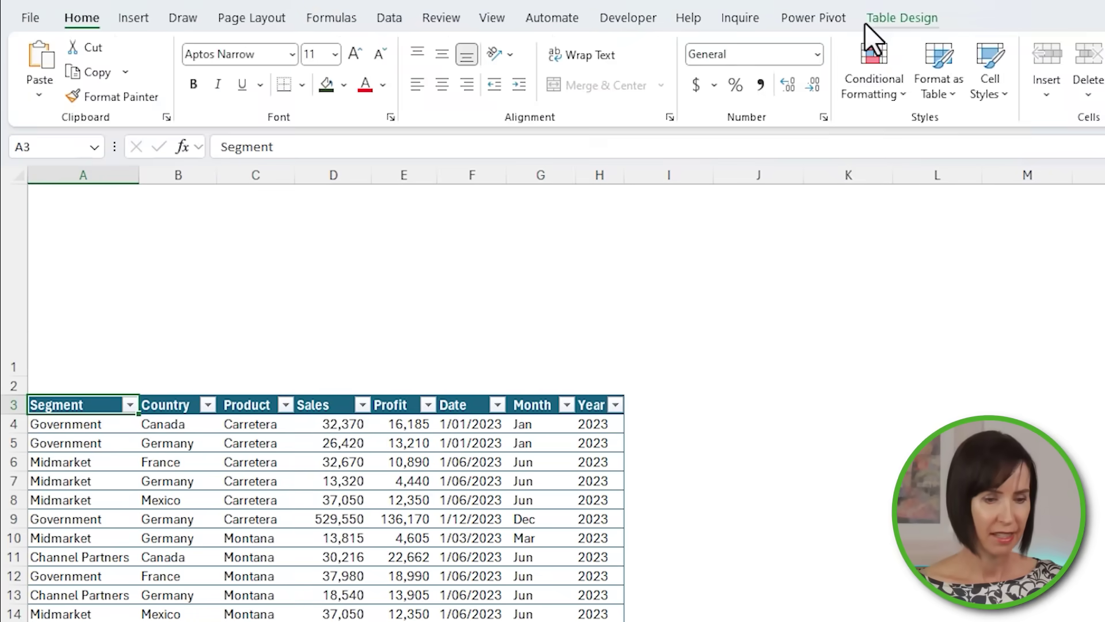
- Choose Segment, Country, Product and Month as slicer fields for the financials table
left_click(575, 12)
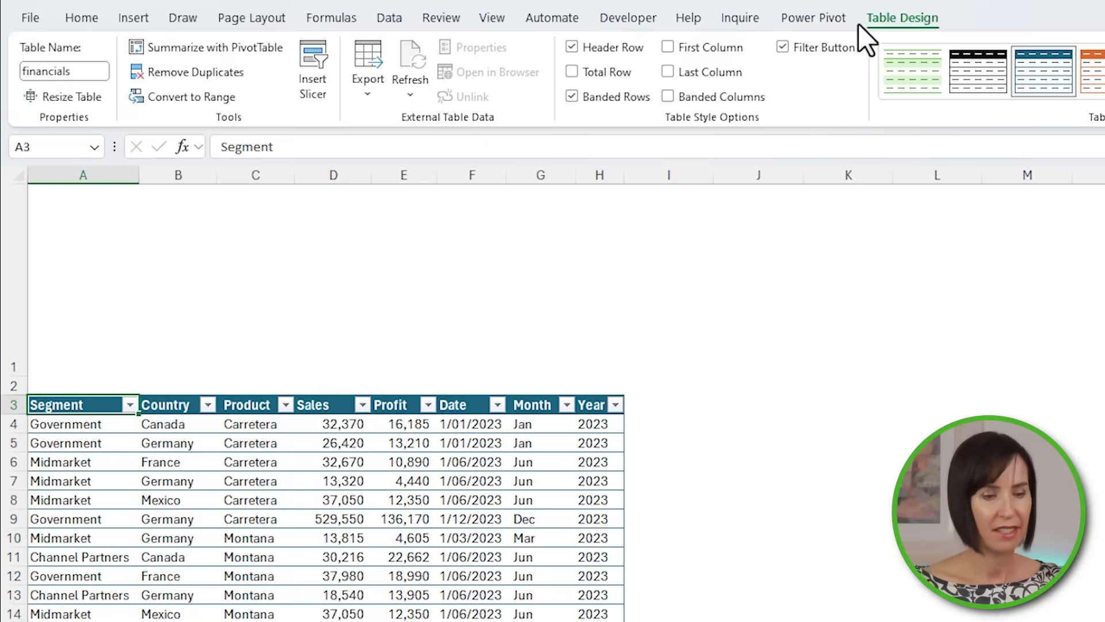
left_click(305, 81)
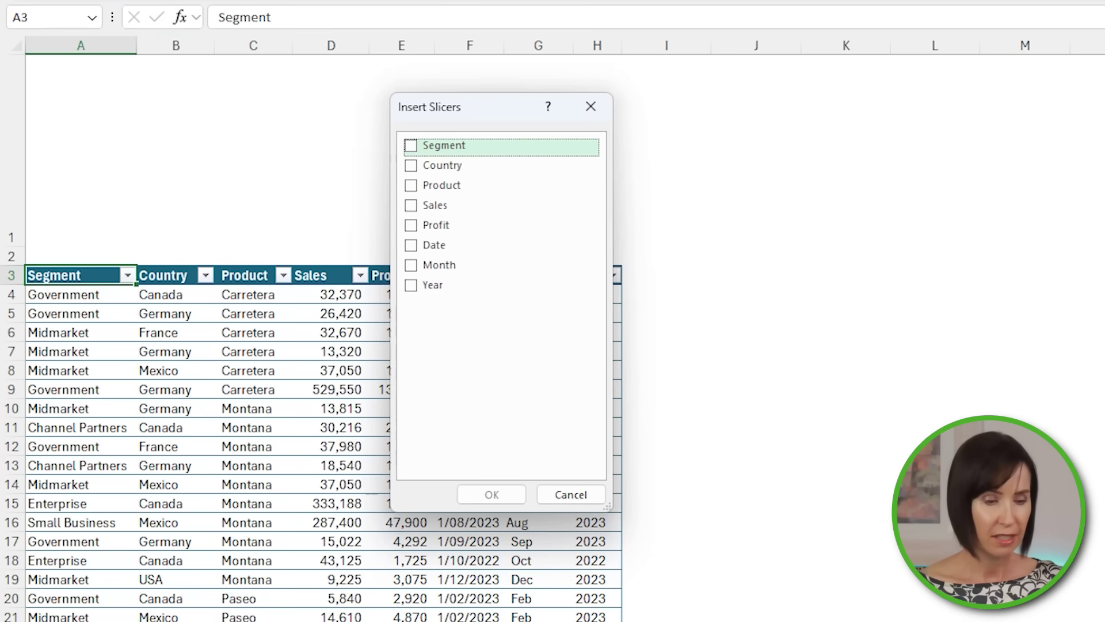
left_click(413, 148)
left_click(410, 166)
left_click(412, 186)
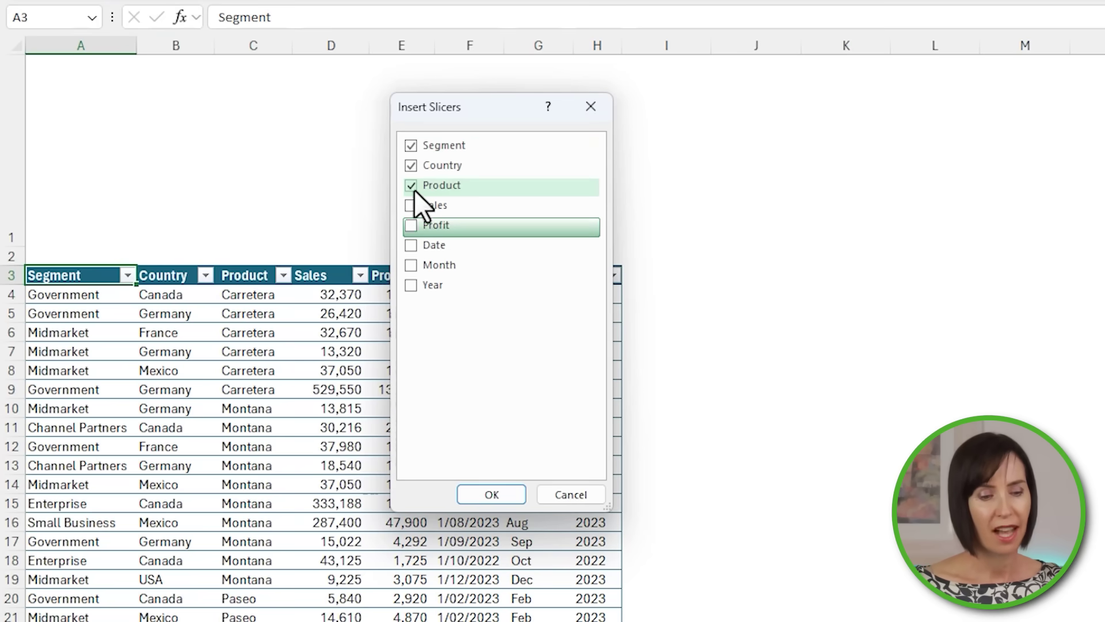
left_click(412, 266)
- Create the four slicers, then move them up-left and shrink them as a group
left_click(479, 493)
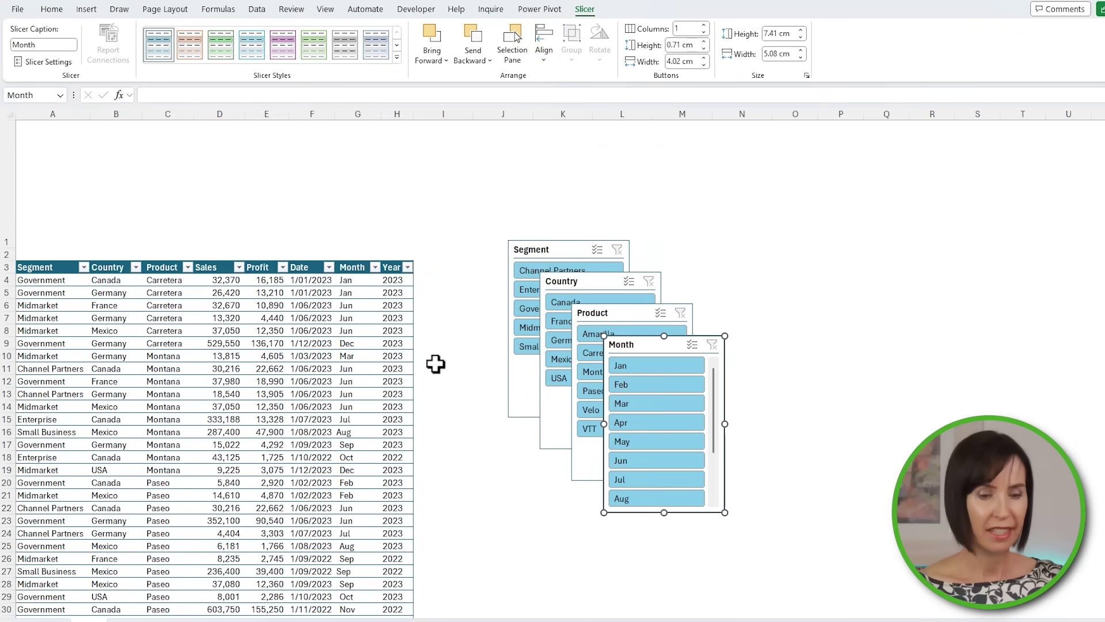
key("ctrl+a")
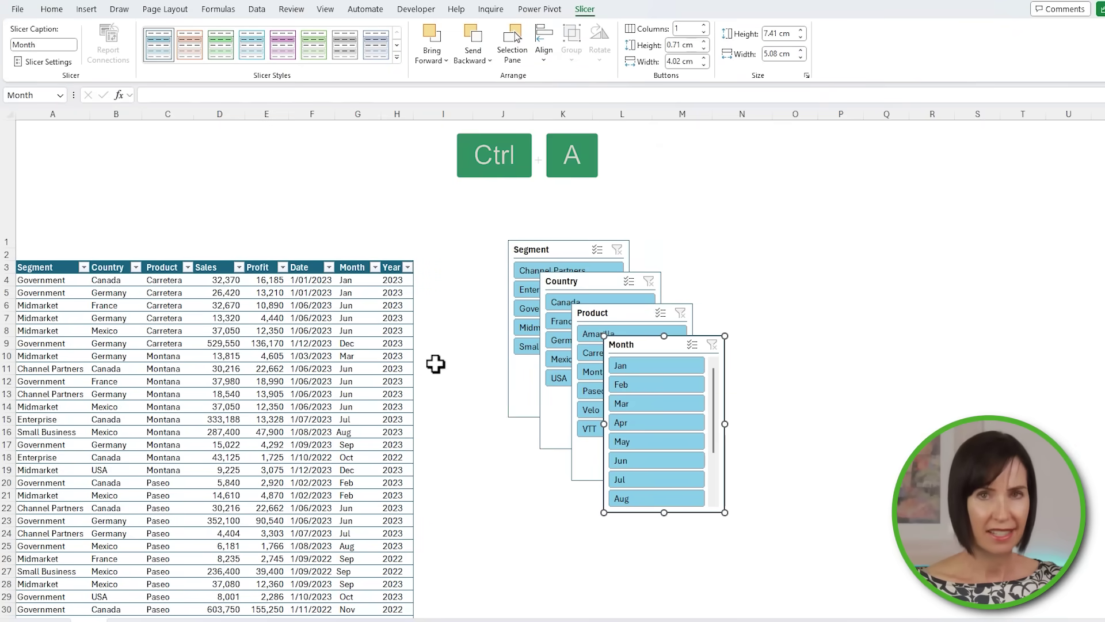
left_click_drag(521, 241, 40, 124)
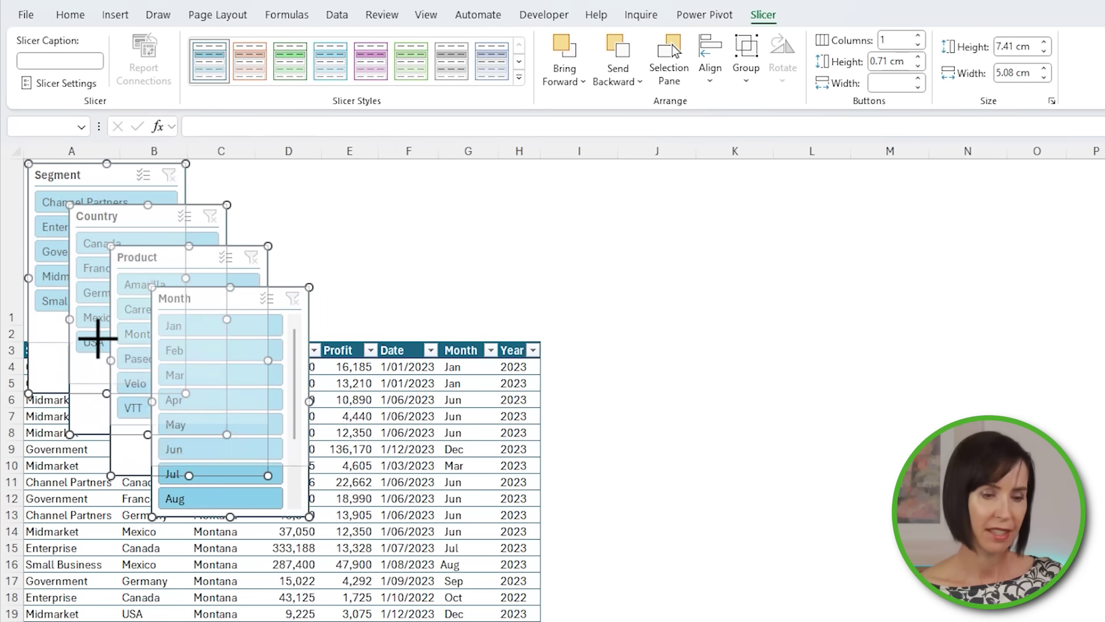
left_click_drag(97, 337, 98, 328)
left_click_drag(308, 368, 276, 367)
left_click(331, 370)
- Place the Month slicer above the table with 2 button columns; set Product and Month buttons to 0.6 cm high
left_click_drag(233, 303, 479, 174)
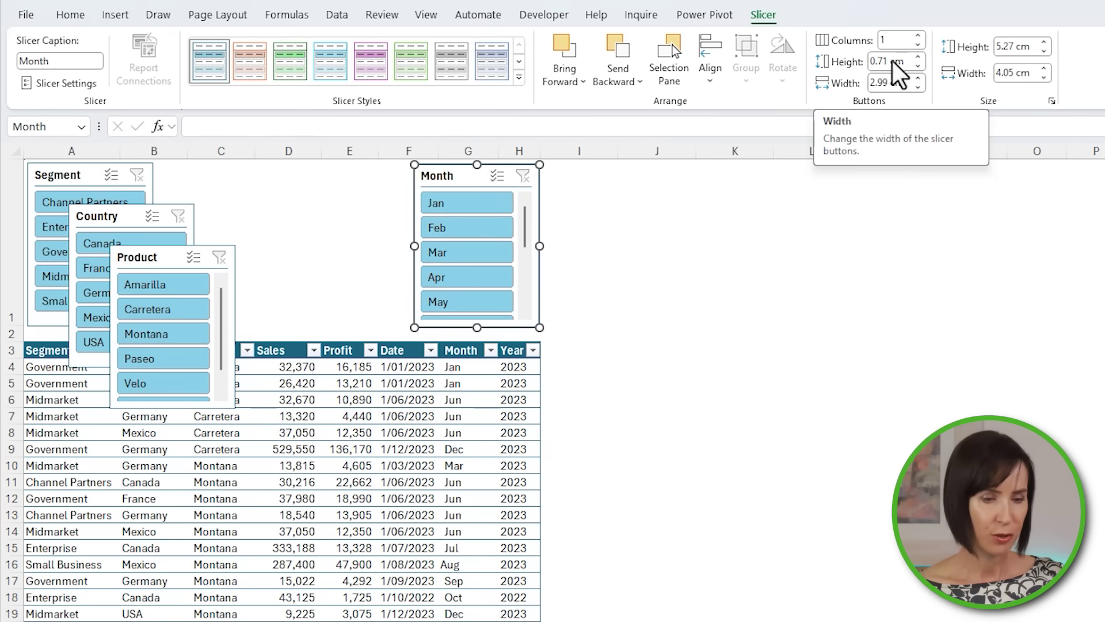
left_click(916, 35)
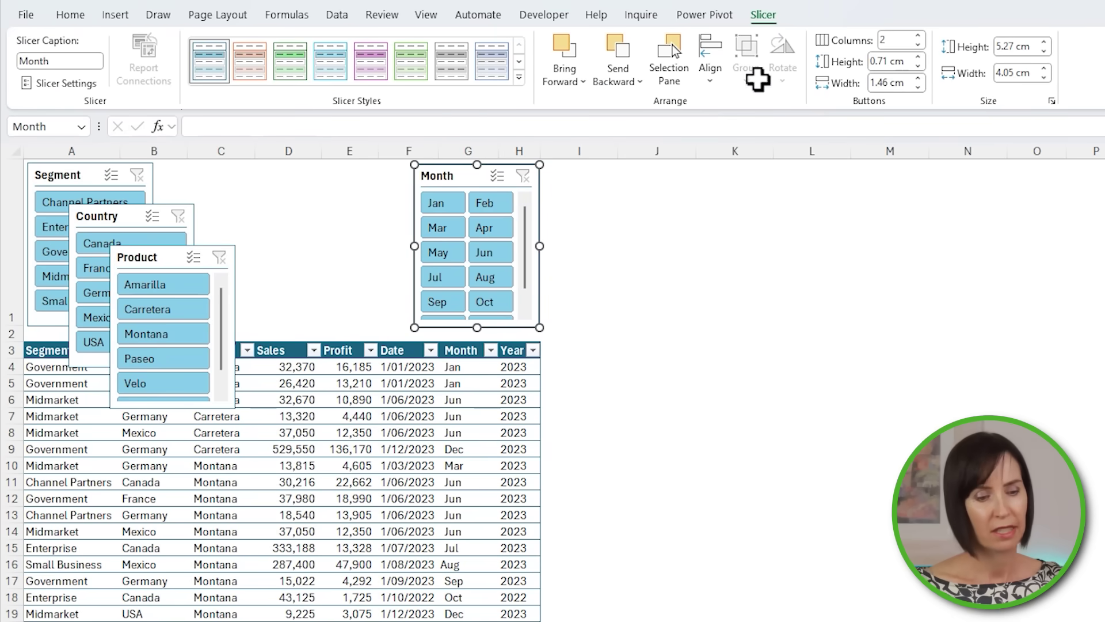
left_click(156, 254, "ctrl")
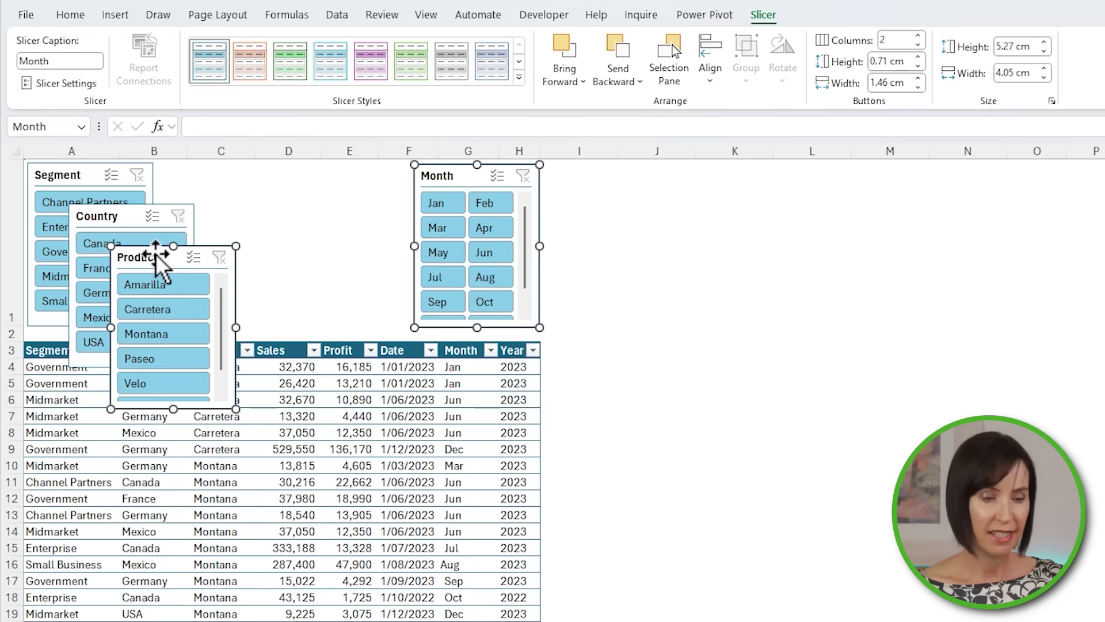
left_click(920, 66)
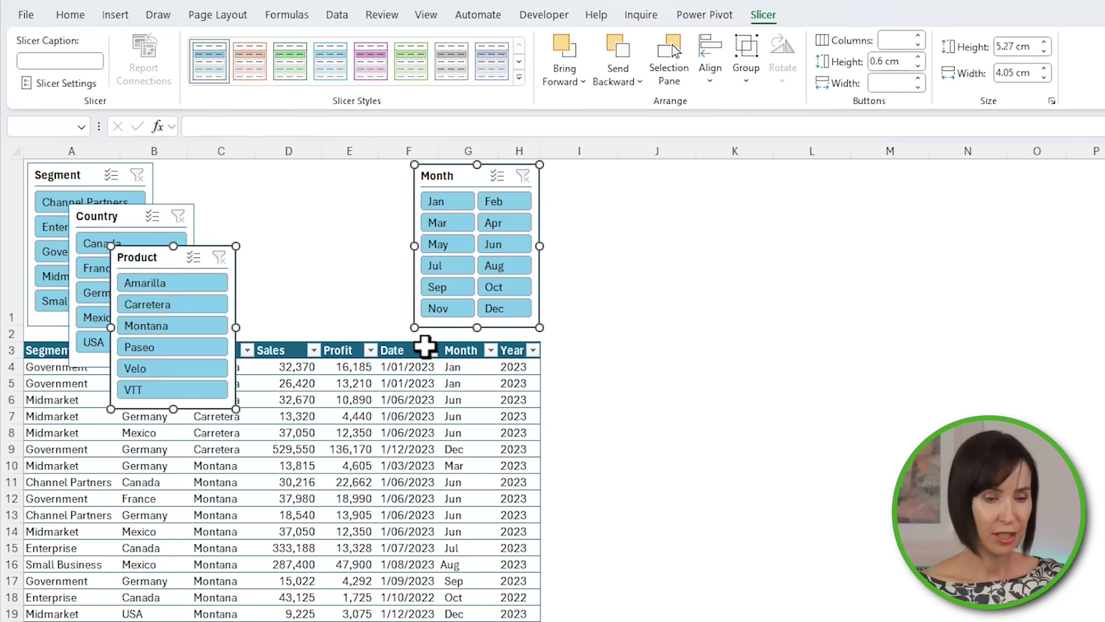
- Distribute the four slicers horizontally, align their tops, and apply the first Dark slicer style
key("ctrl+a")
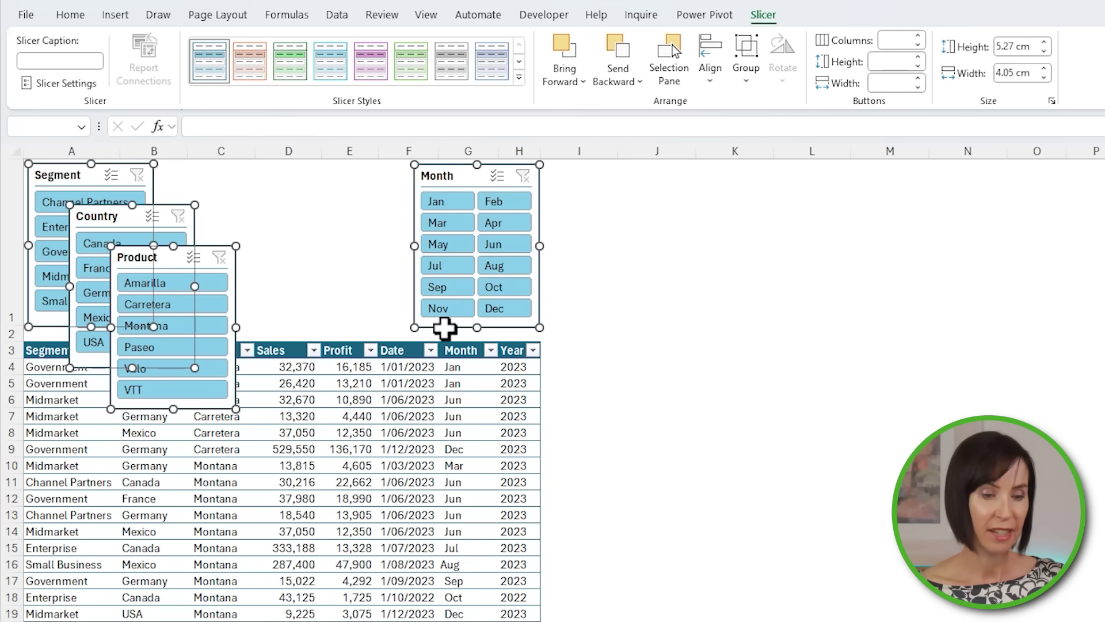
left_click(712, 84)
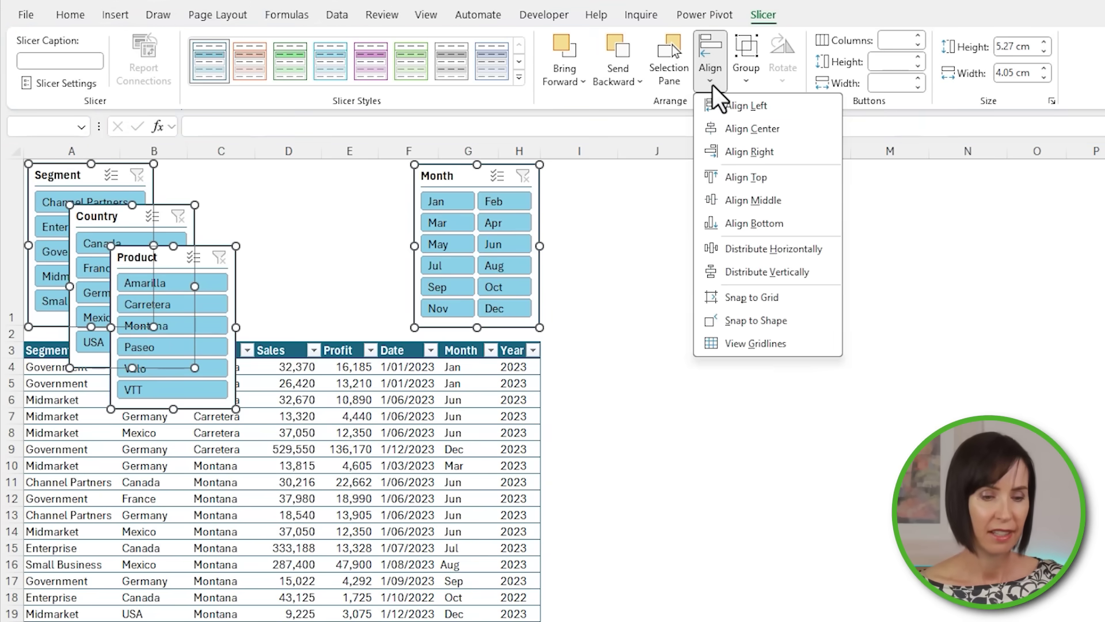
left_click(825, 248)
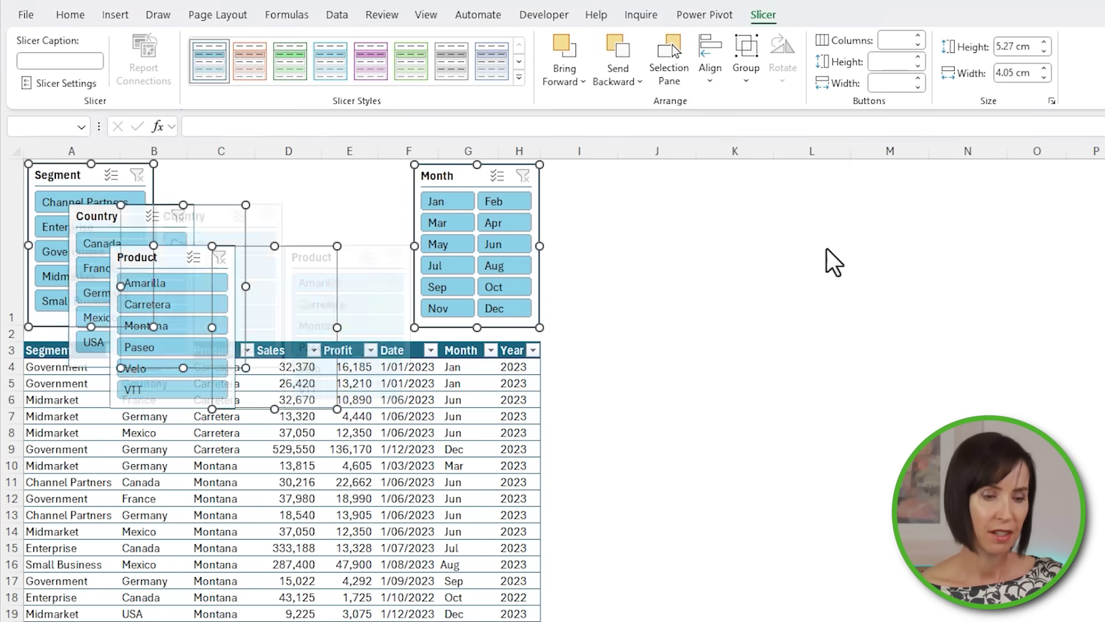
left_click(714, 76)
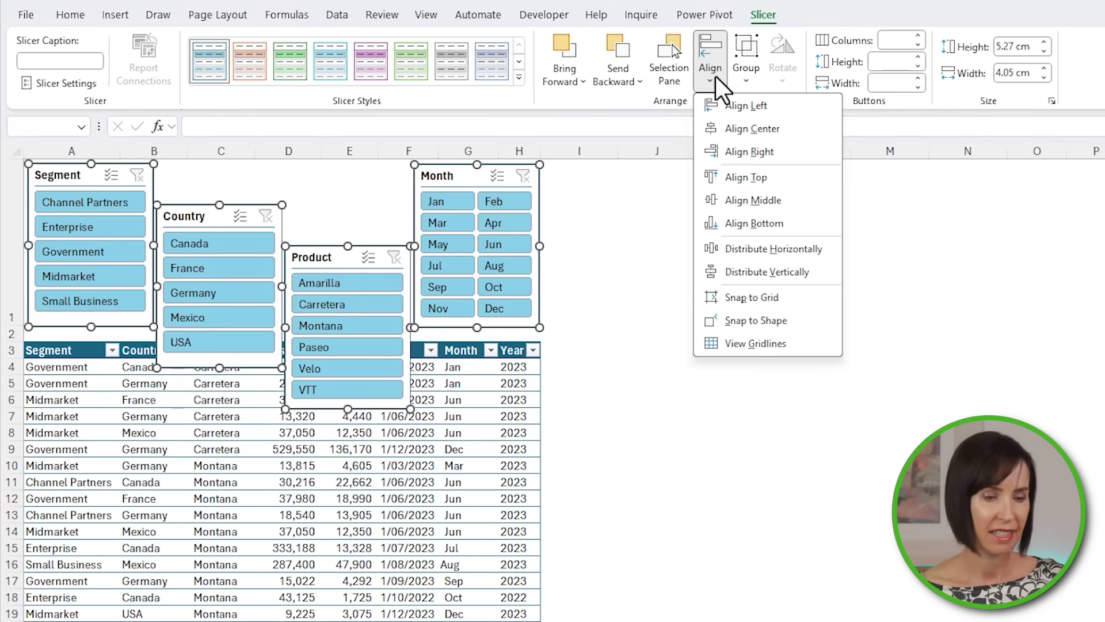
left_click(796, 182)
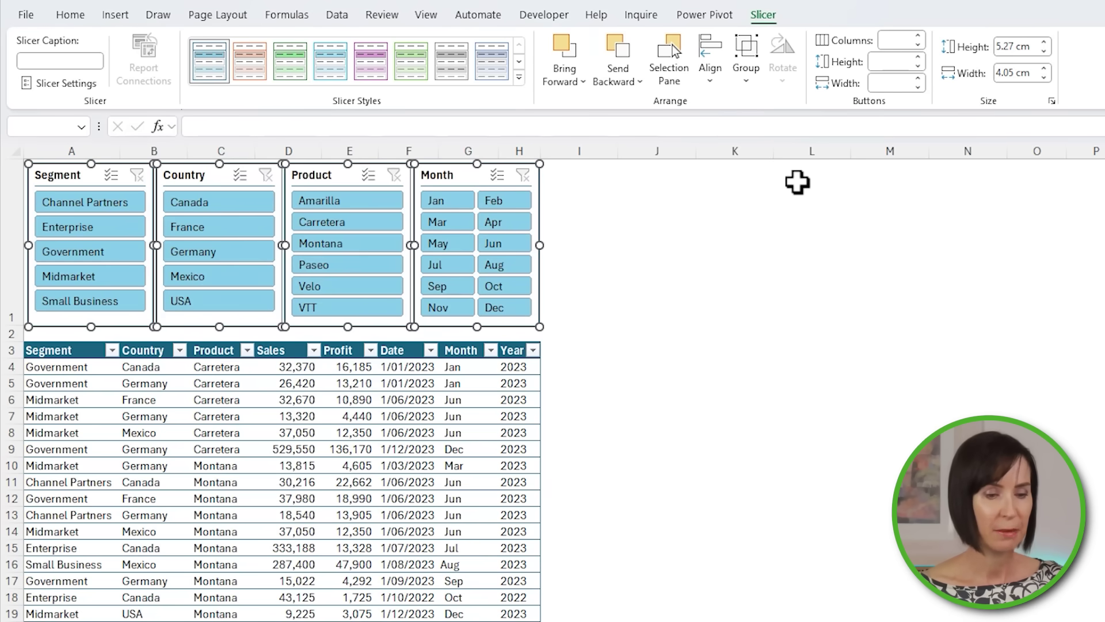
left_click(521, 81)
left_click(203, 161)
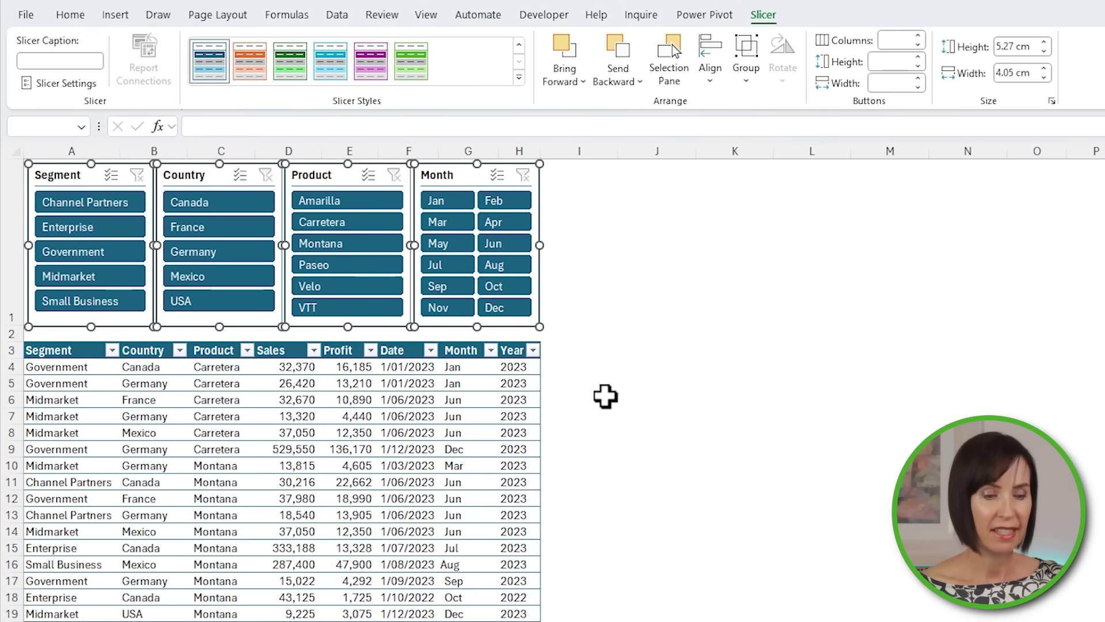
- Filter to January and Amarilla, pick Enterprise in Segment, then clear the Segment slicer's filter
left_click(580, 406)
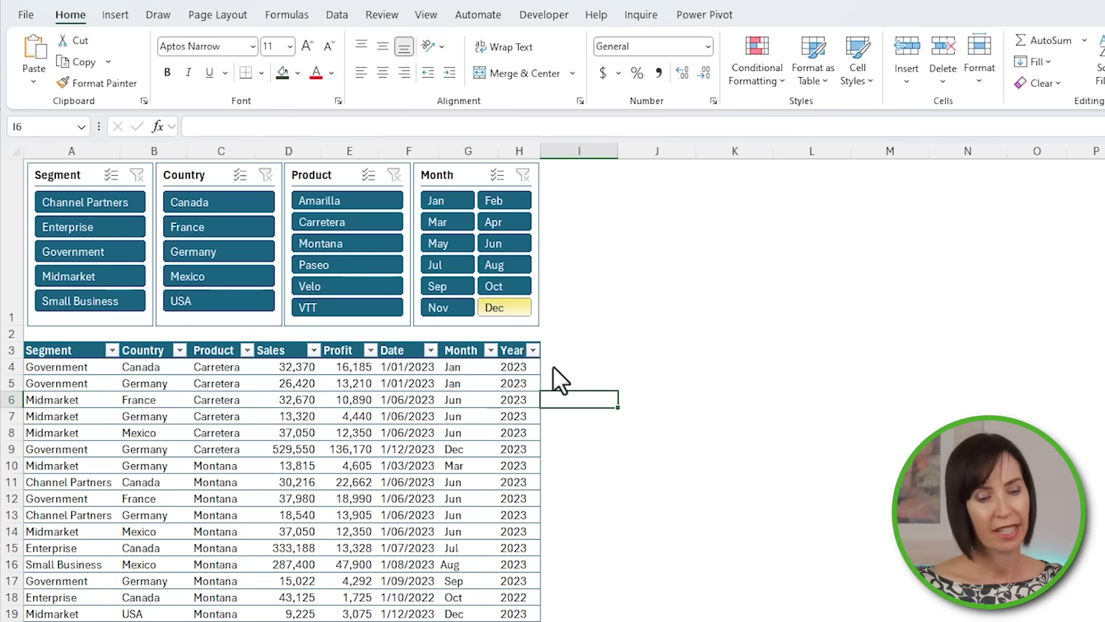
left_click(446, 202)
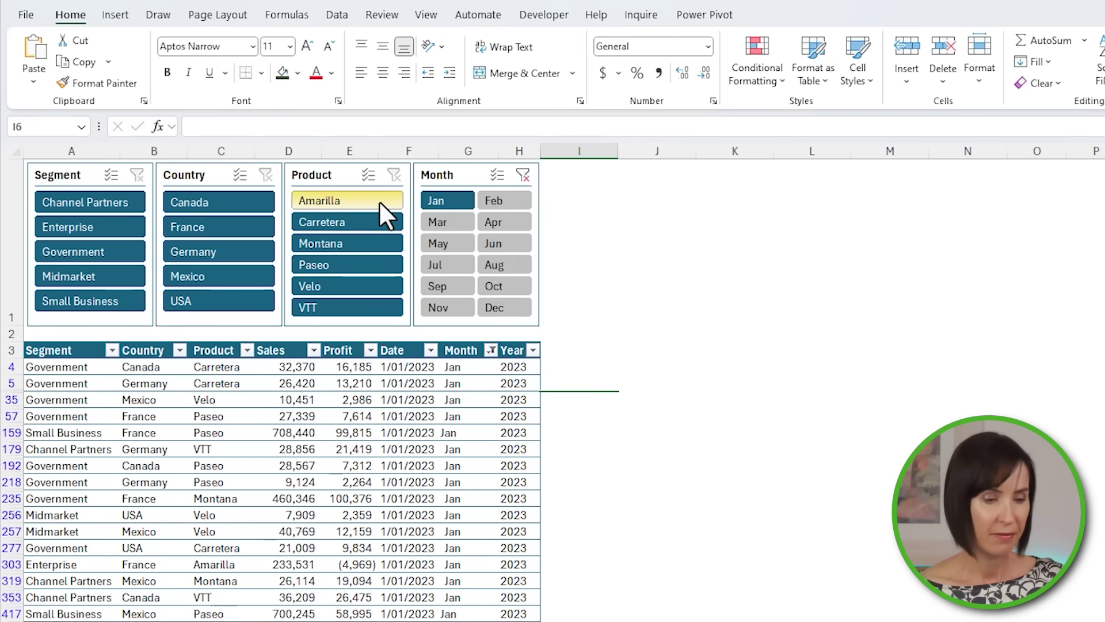
left_click(378, 201)
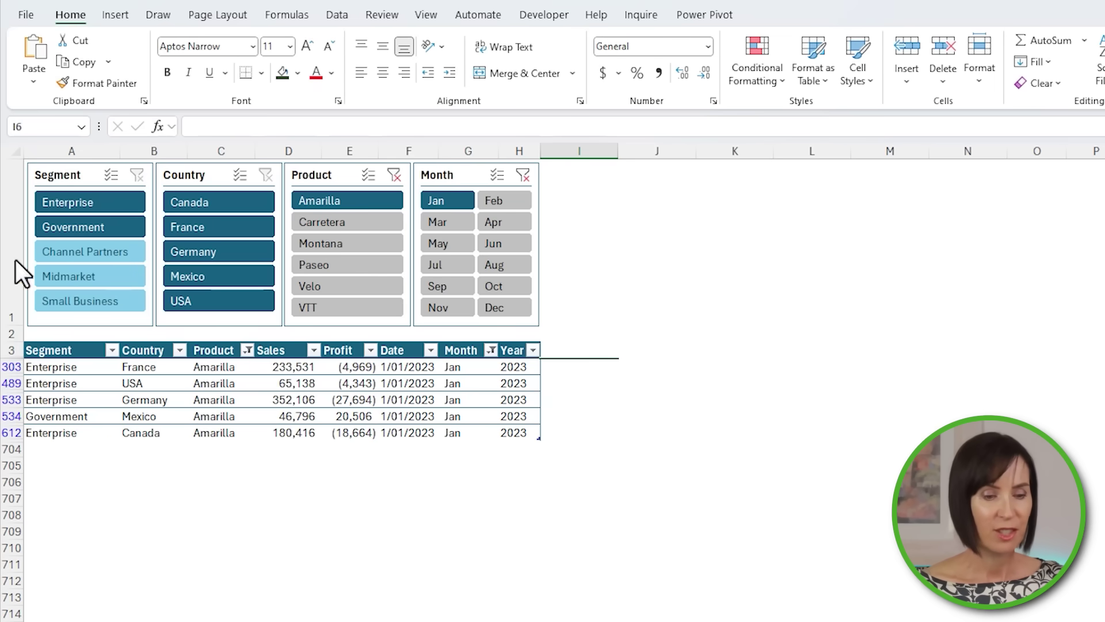
left_click(99, 209)
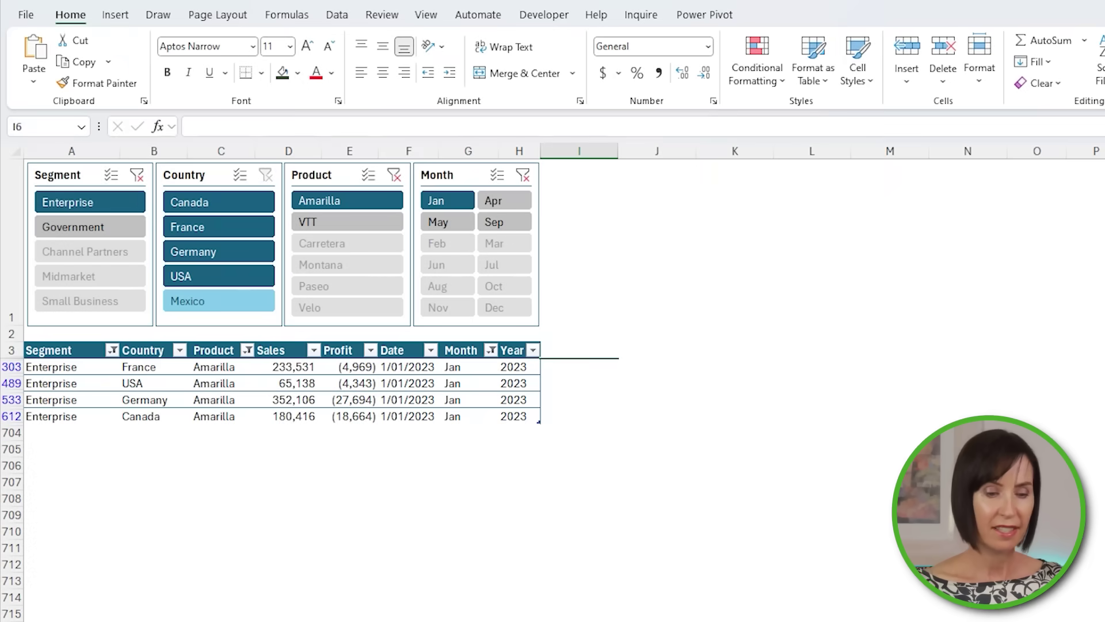
left_click(138, 179)
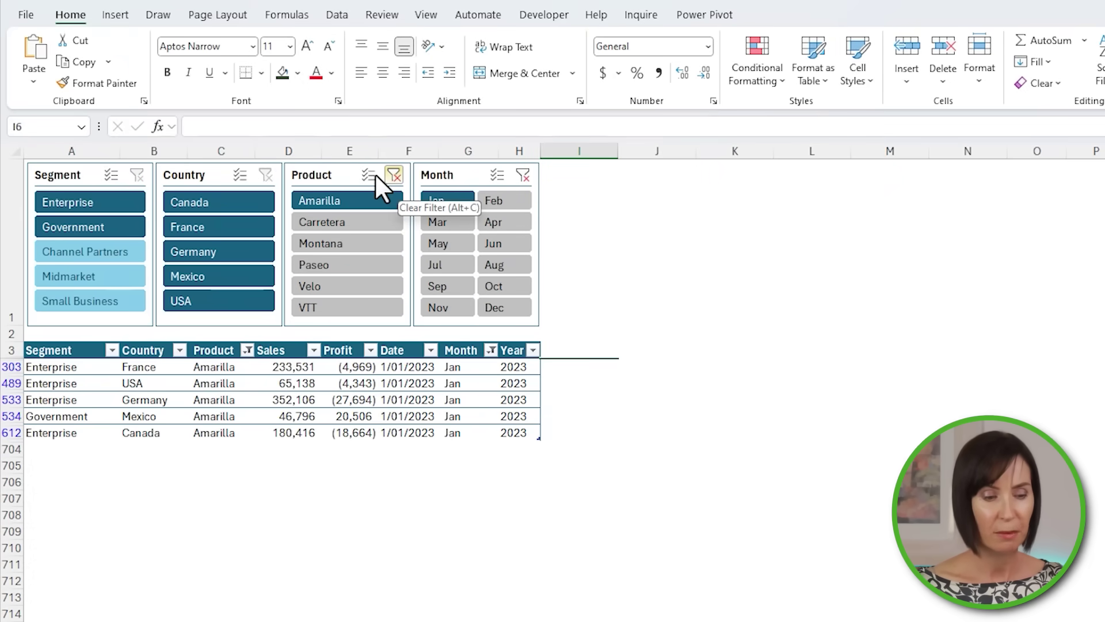
- Clear every filter on the sales table with Data > Sort & Filter > Clear
left_click(352, 15)
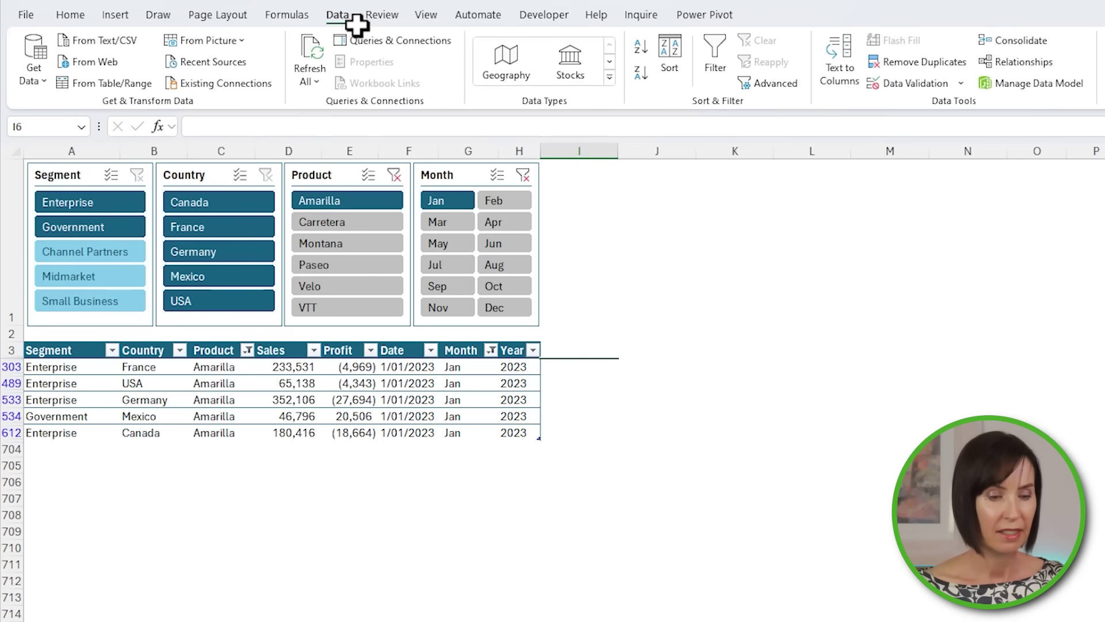
left_click(485, 369)
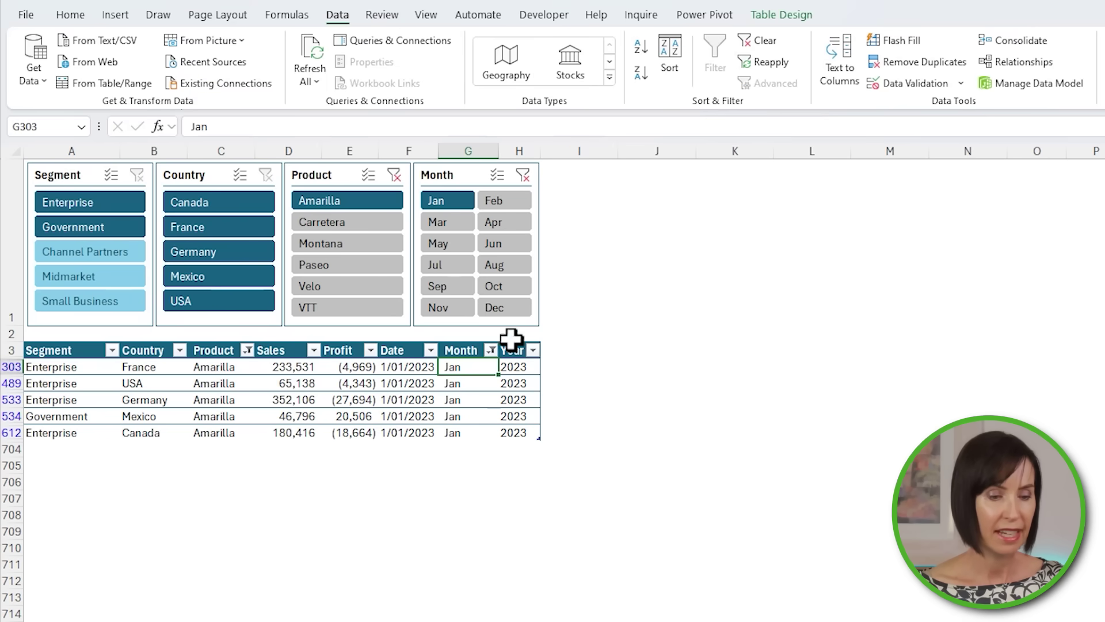
left_click(779, 40)
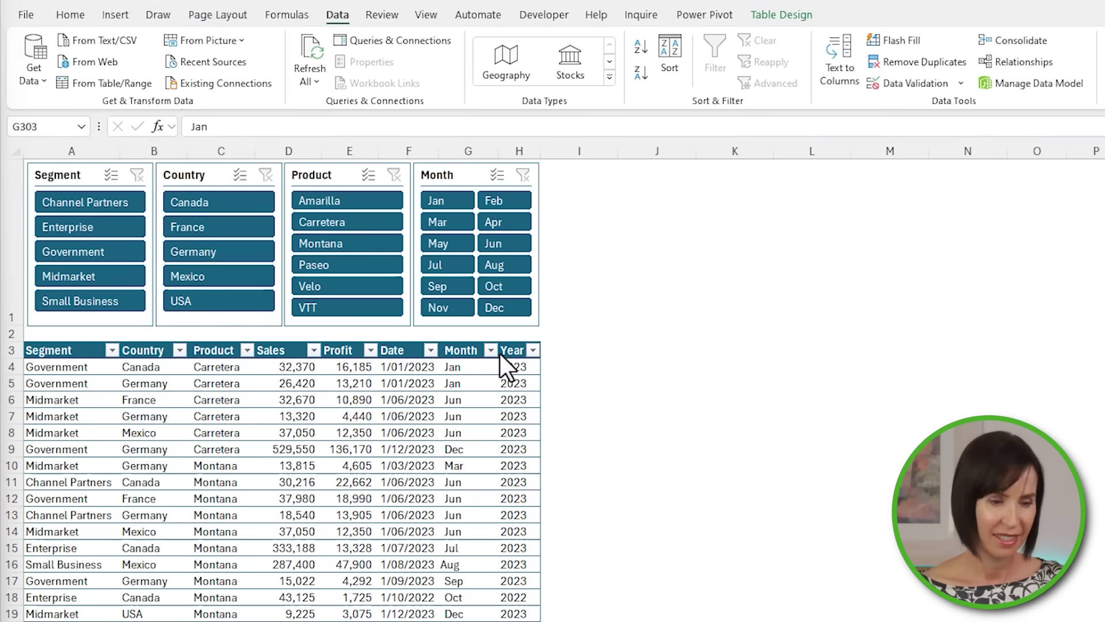
right_click(759, 40)
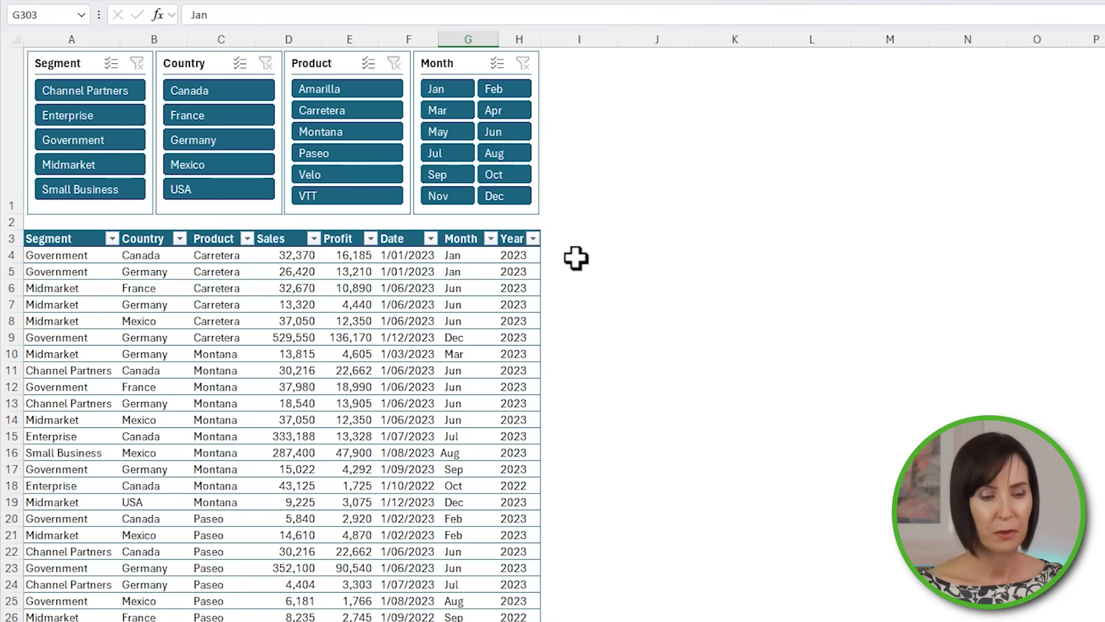
left_click(576, 259)
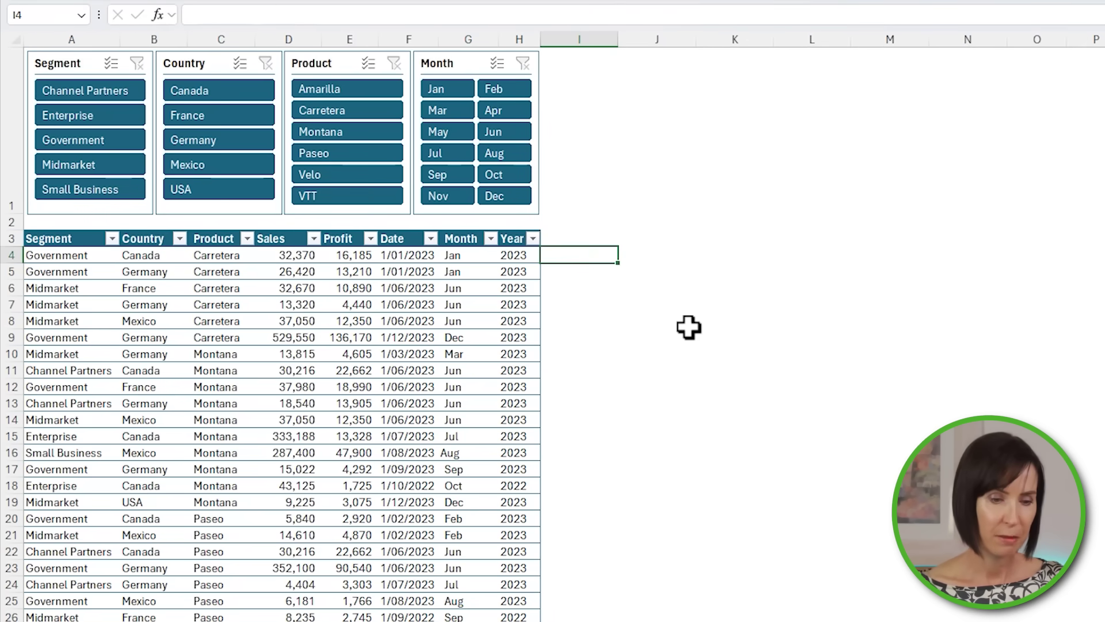
type("=text")
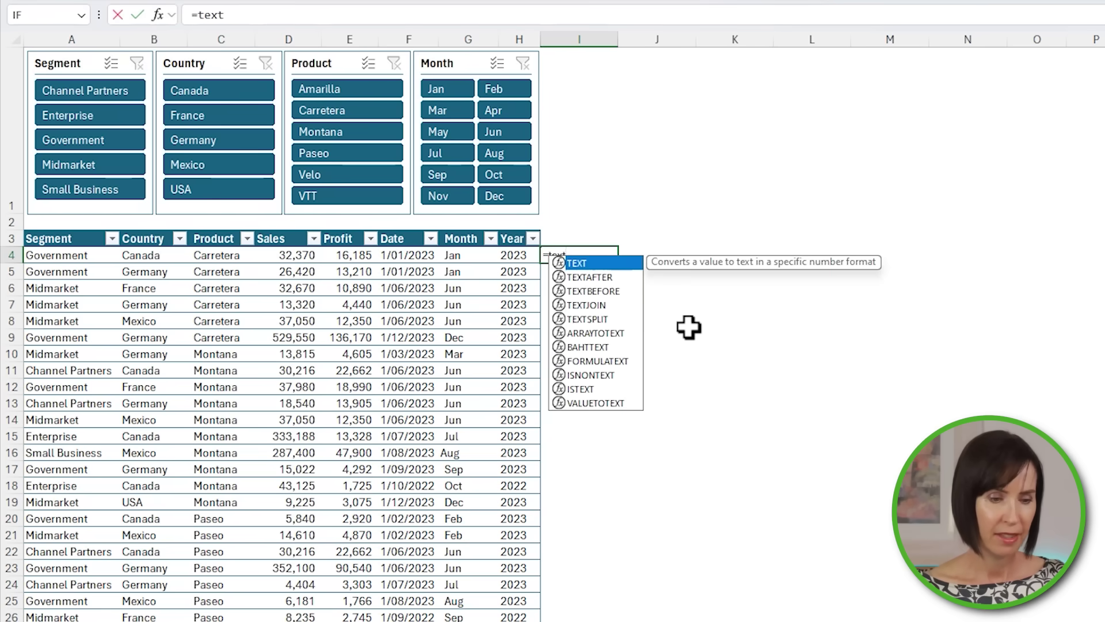
key("Tab")
key("Left")
key("Left")
key("Left")
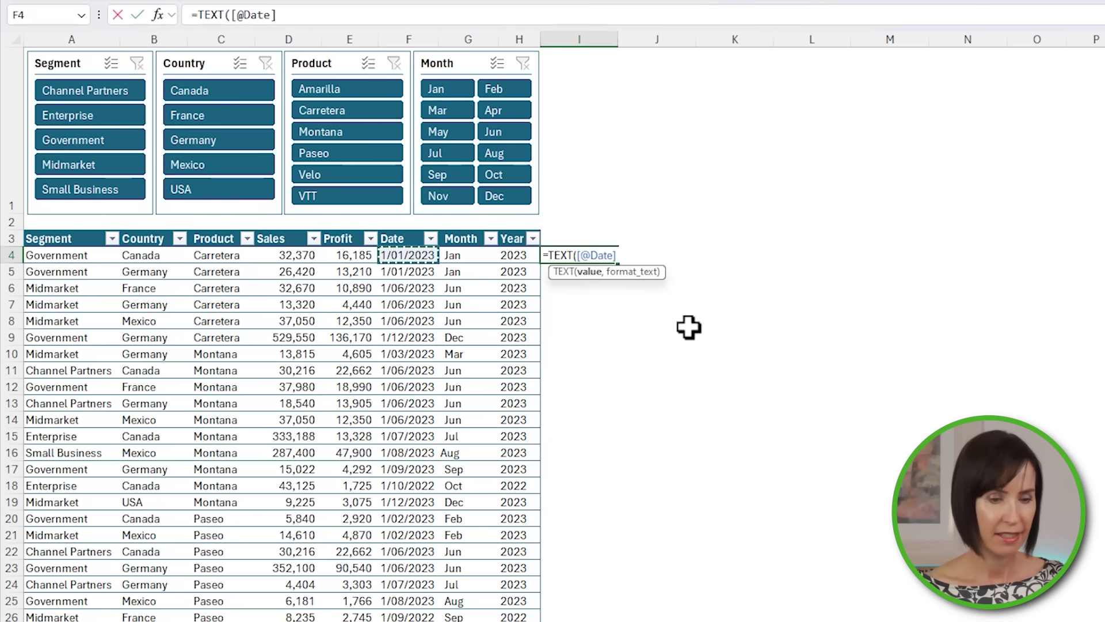
type(",\"YYY")
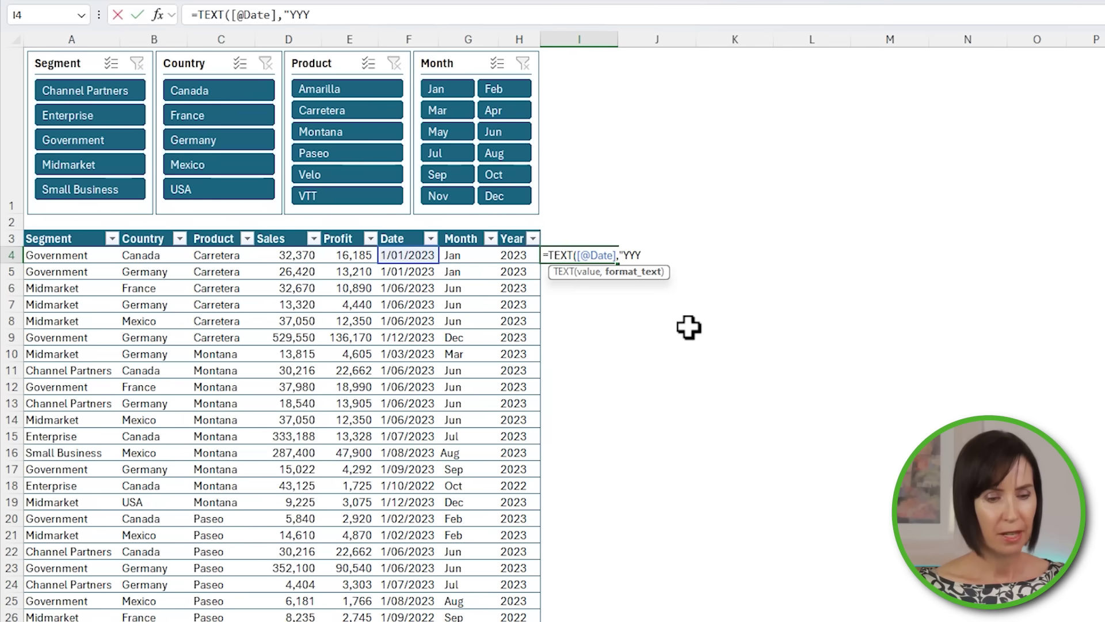
type("Y-MM\")")
key("Return")
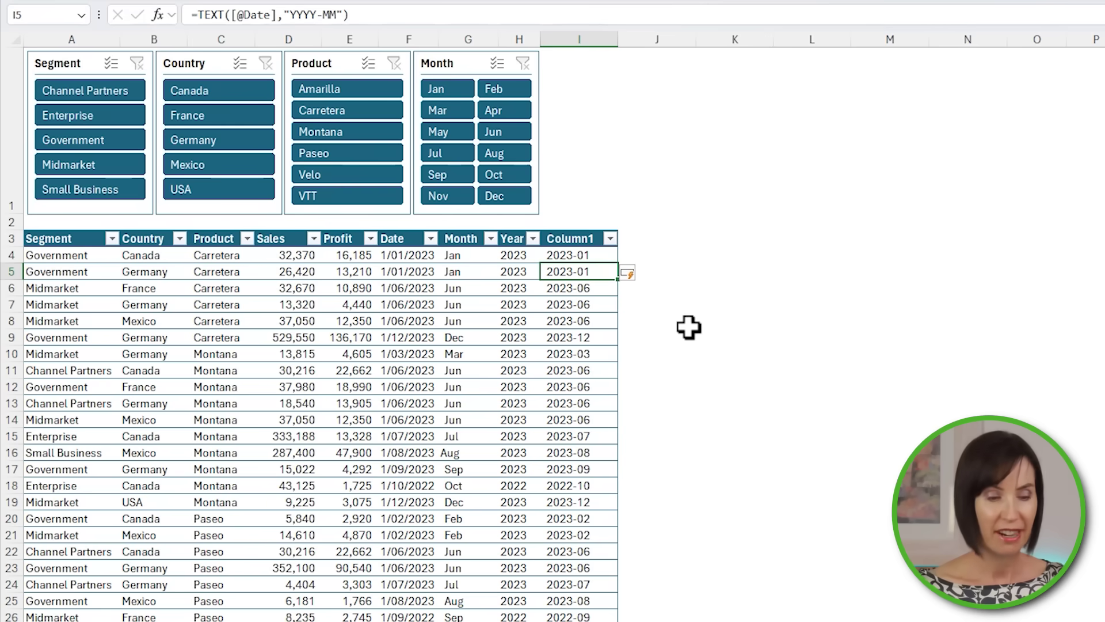
key("Up")
key("Up")
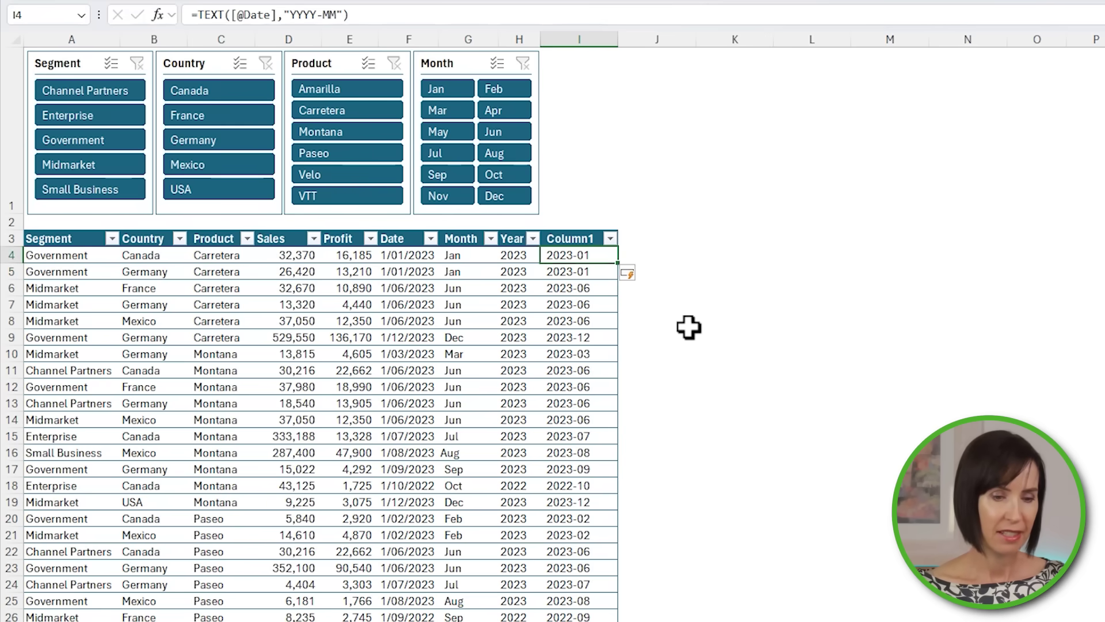
- Name the new header Year-Mth, insert a Year-Mth slicer, and position it beside the Month slicer
type("Year-Mth")
key("Return")
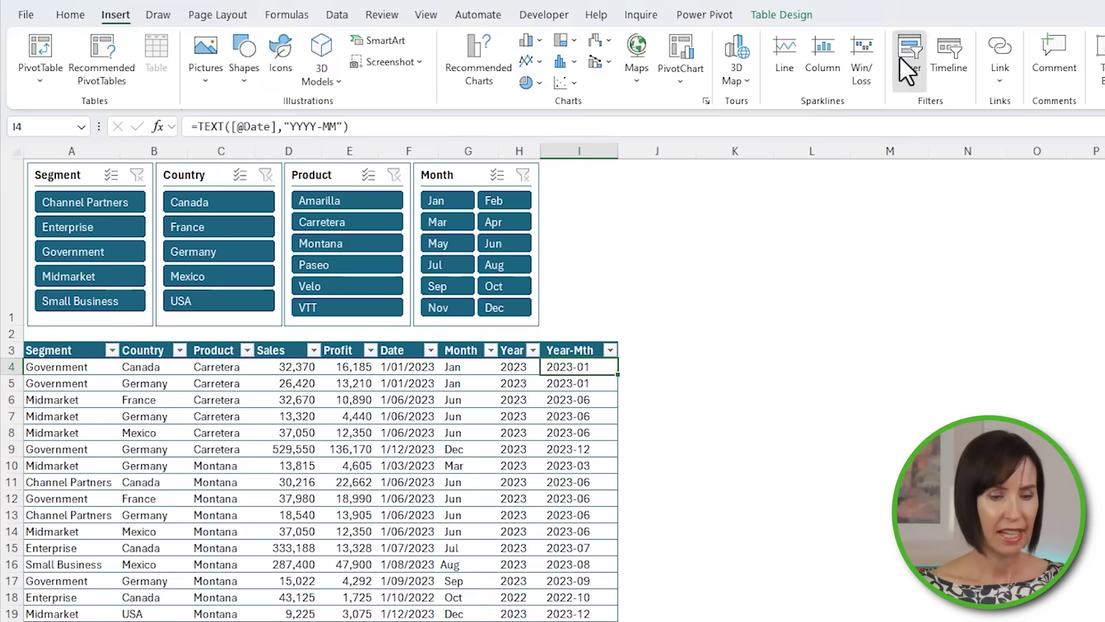
left_click(907, 60)
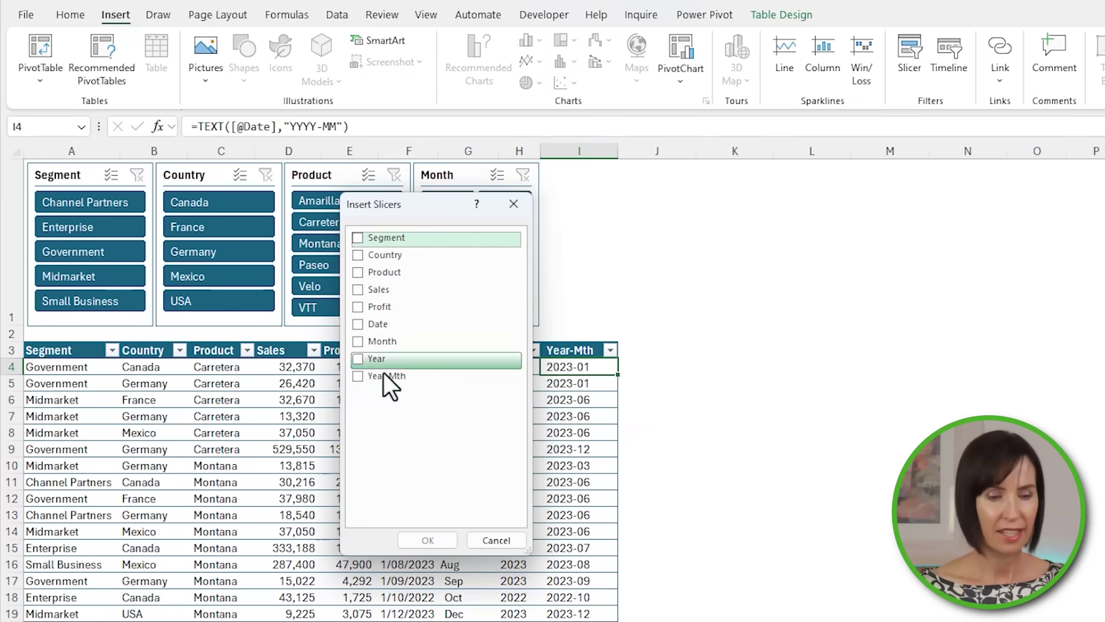
left_click(379, 376)
left_click(426, 539)
left_click_drag(766, 389, 669, 181)
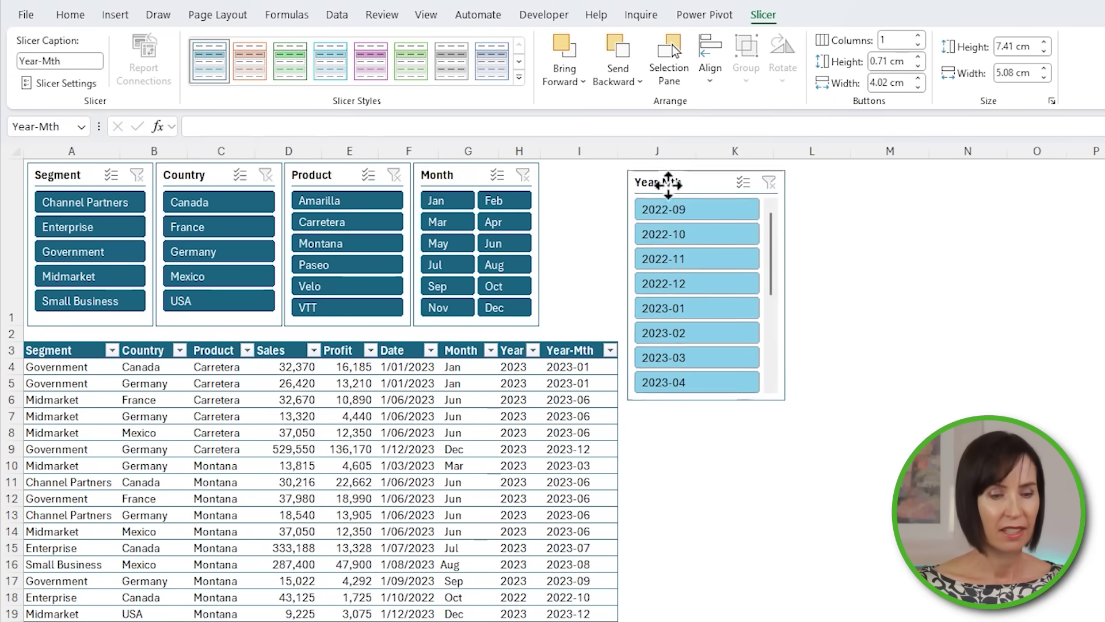
mouse_move(775, 236)
left_mouse_down()
mouse_move(770, 303)
mouse_move(768, 247)
left_mouse_up()
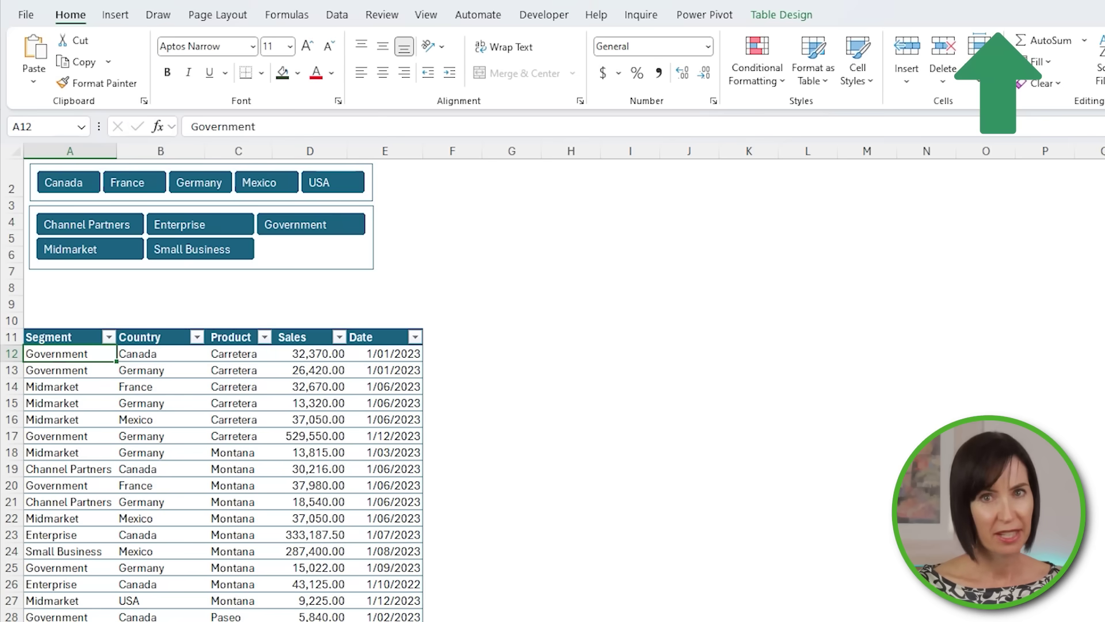
- Filter to Canada Small Business, add a Sum total row for Sales, then switch the country to Germany
left_click(60, 188)
left_click(213, 260)
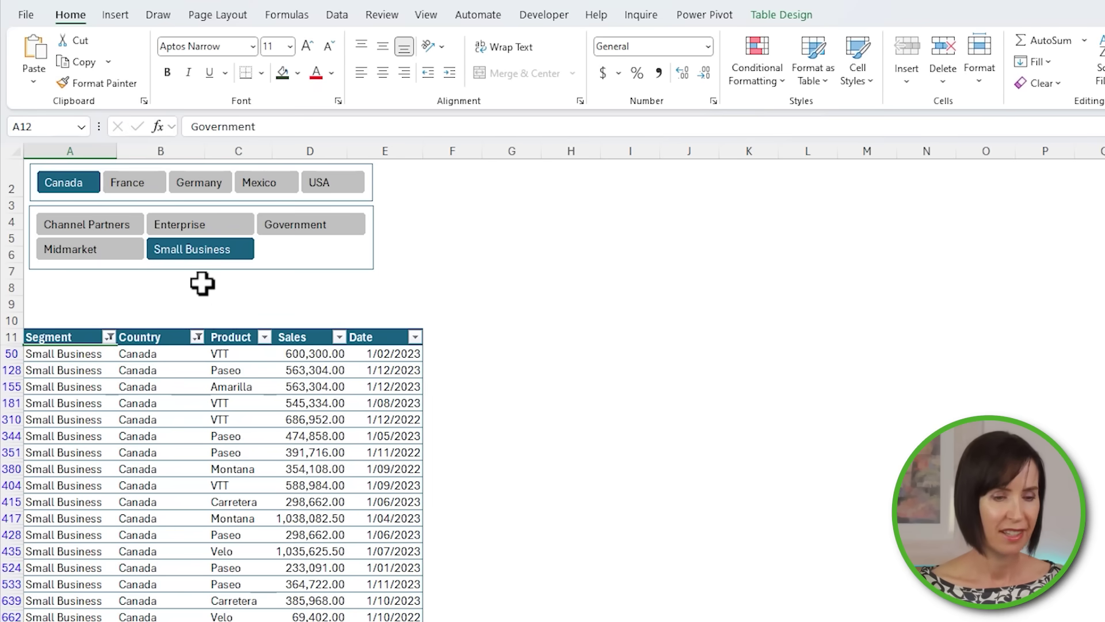
left_click(756, 14)
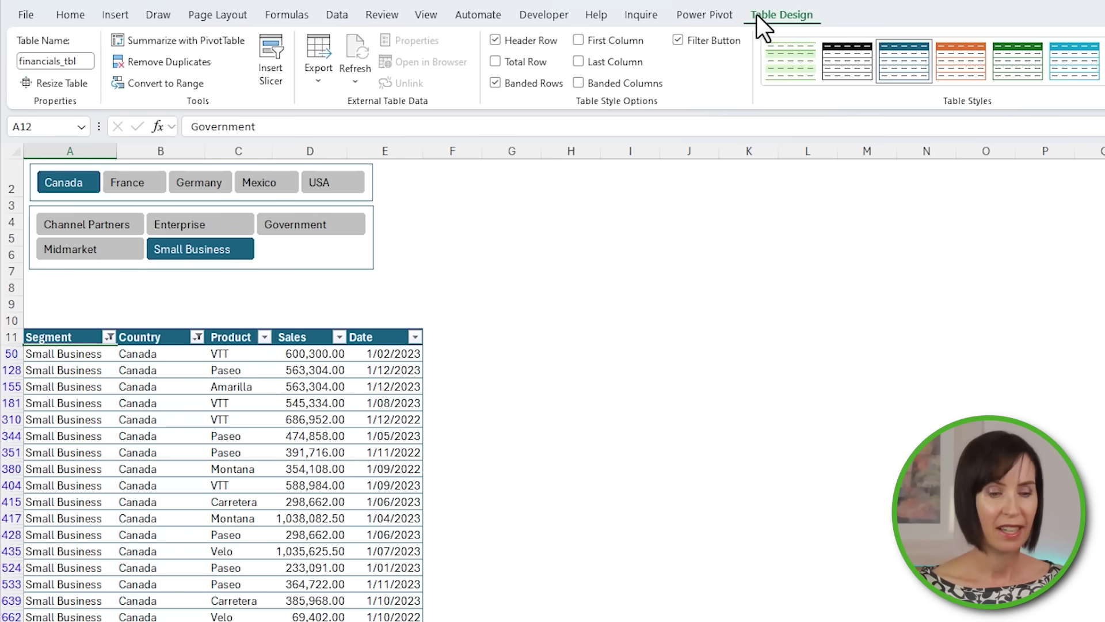
left_click(492, 61)
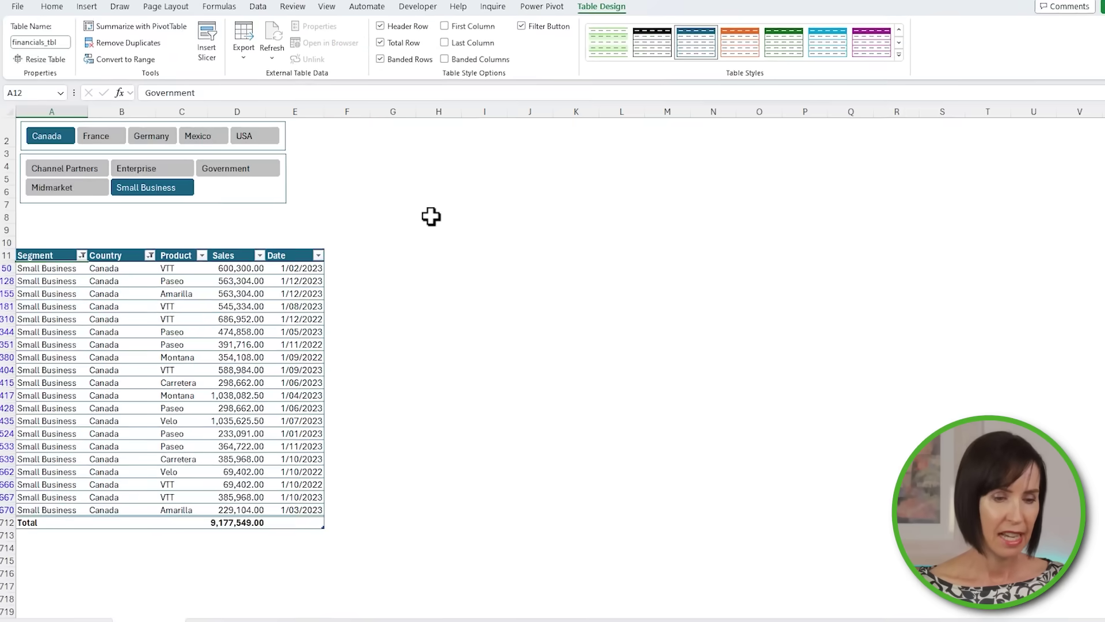
left_click(302, 504)
left_click(313, 506)
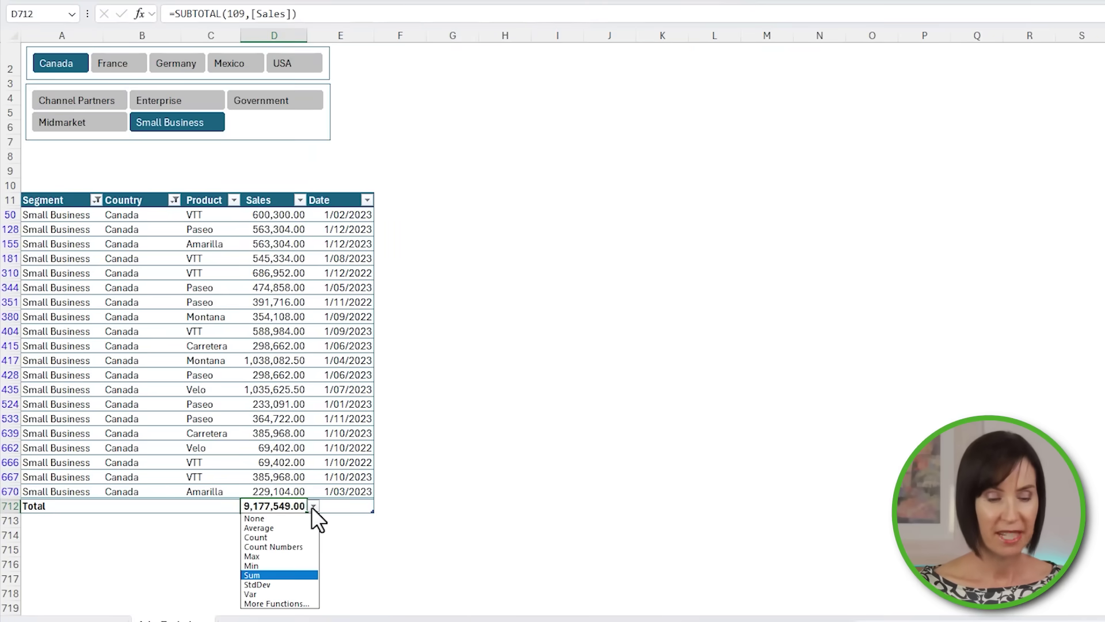
left_click(292, 574)
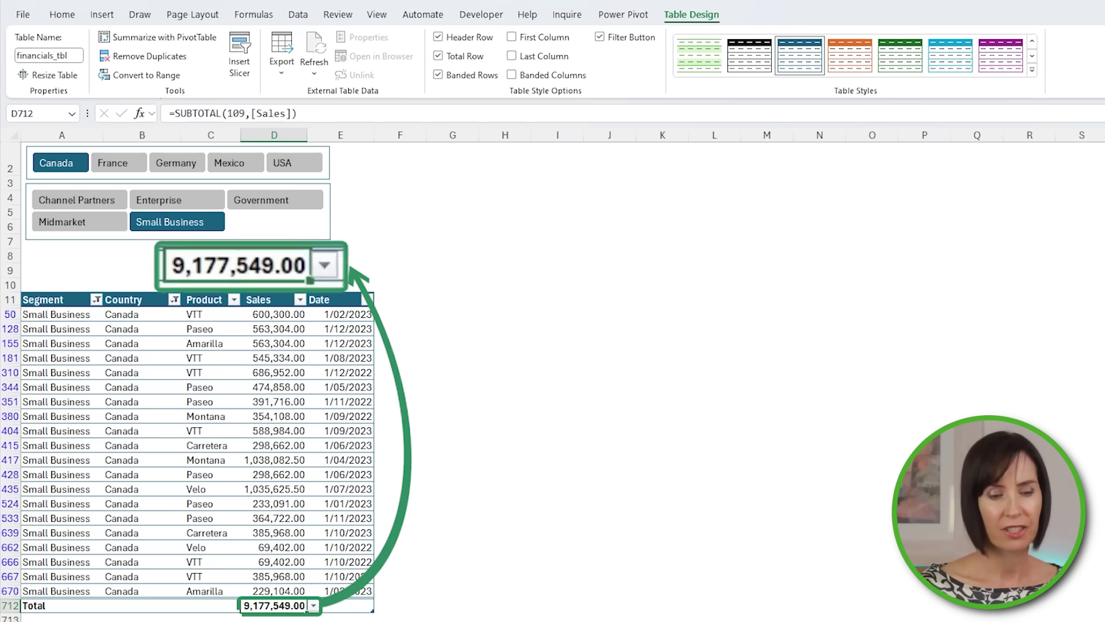
left_click(204, 168)
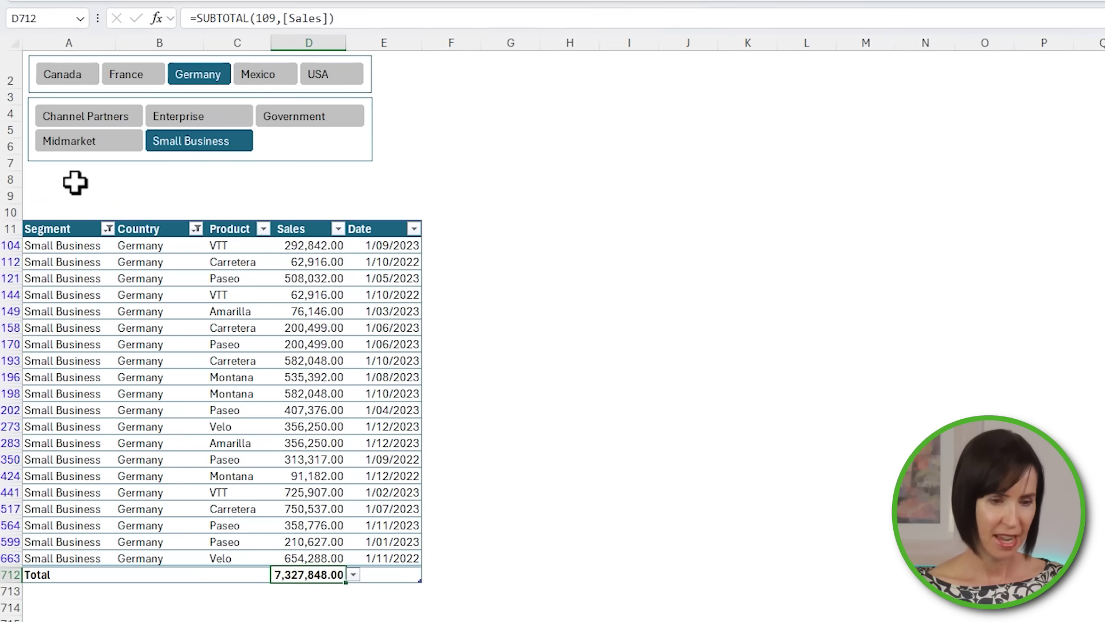
- Label A8 'Total Sales' and enter =SUBTOTAL(9,financials_tbl[Sales]) in B8
left_click(69, 257)
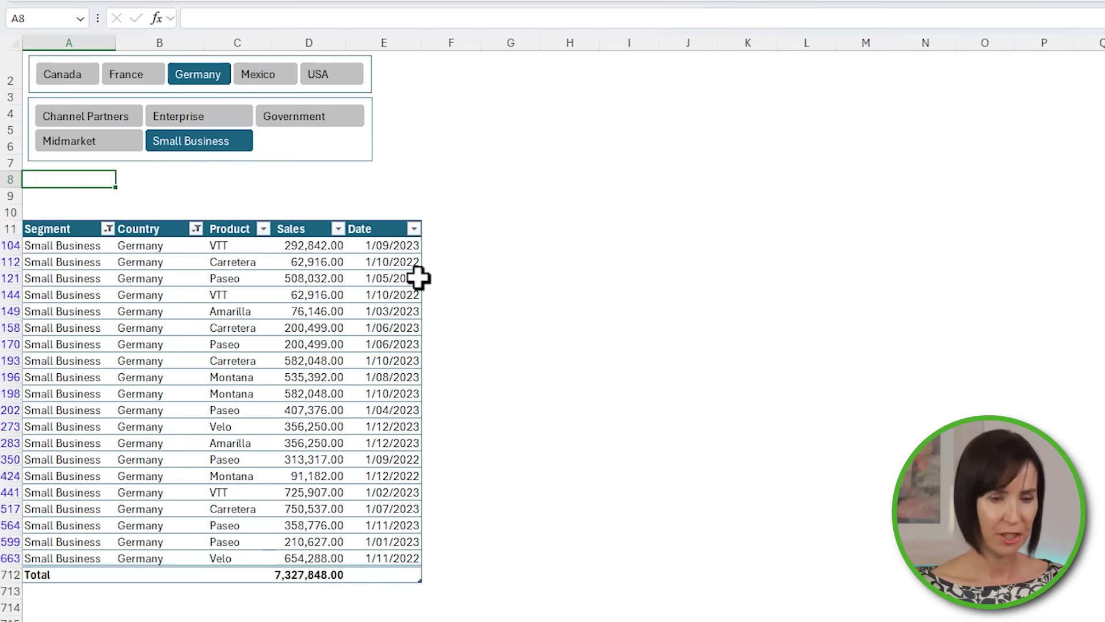
type("Total Sales")
key("Tab")
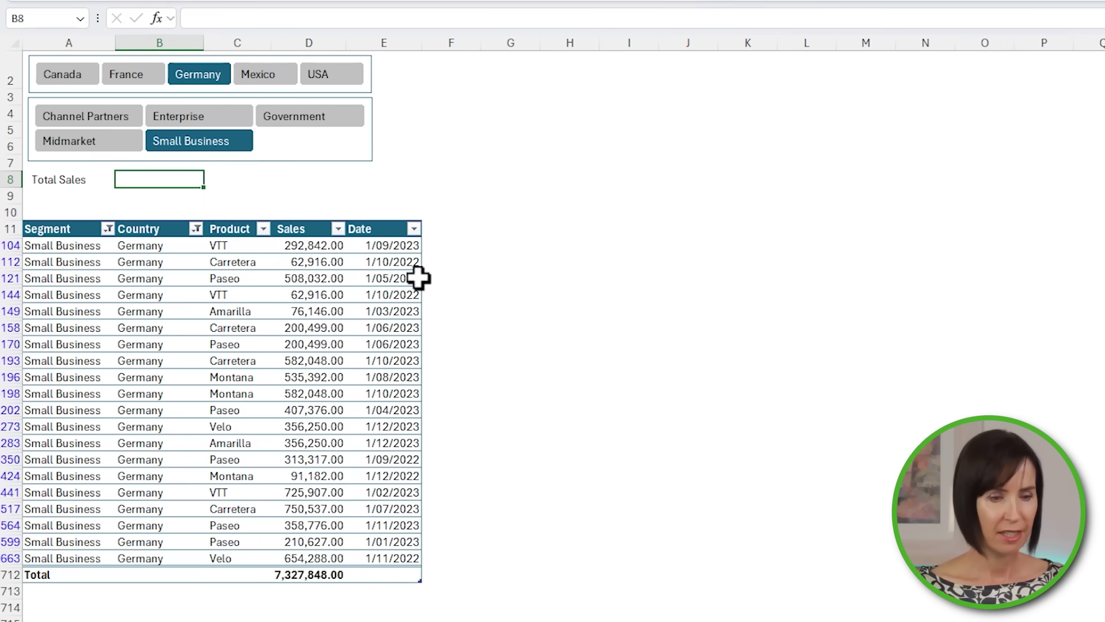
type("=subt")
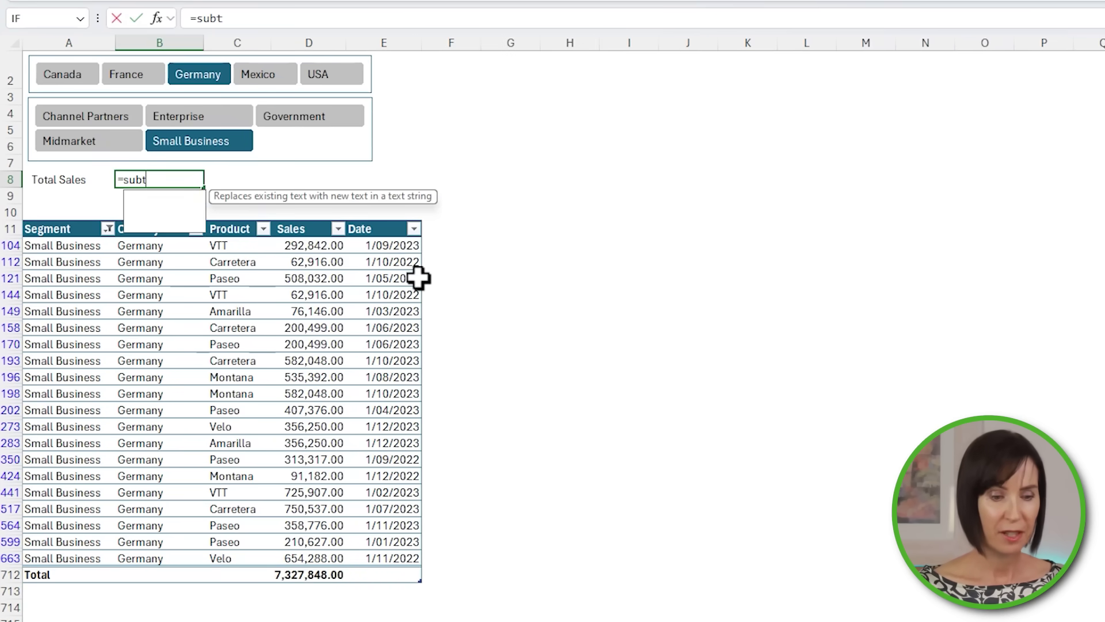
key("Tab")
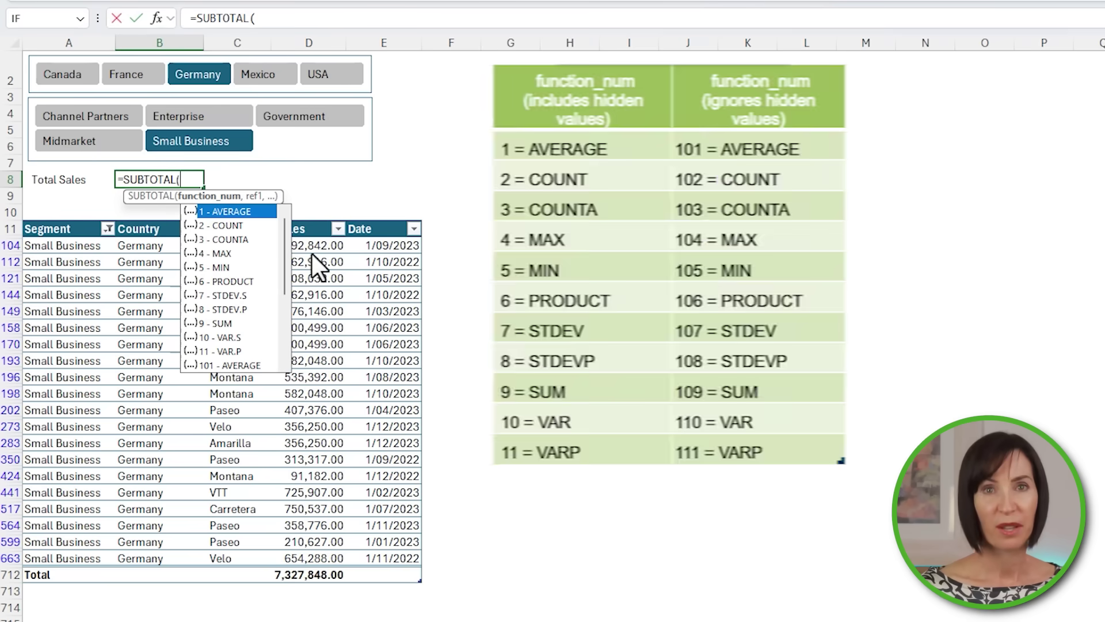
left_click_drag(285, 247, 287, 310)
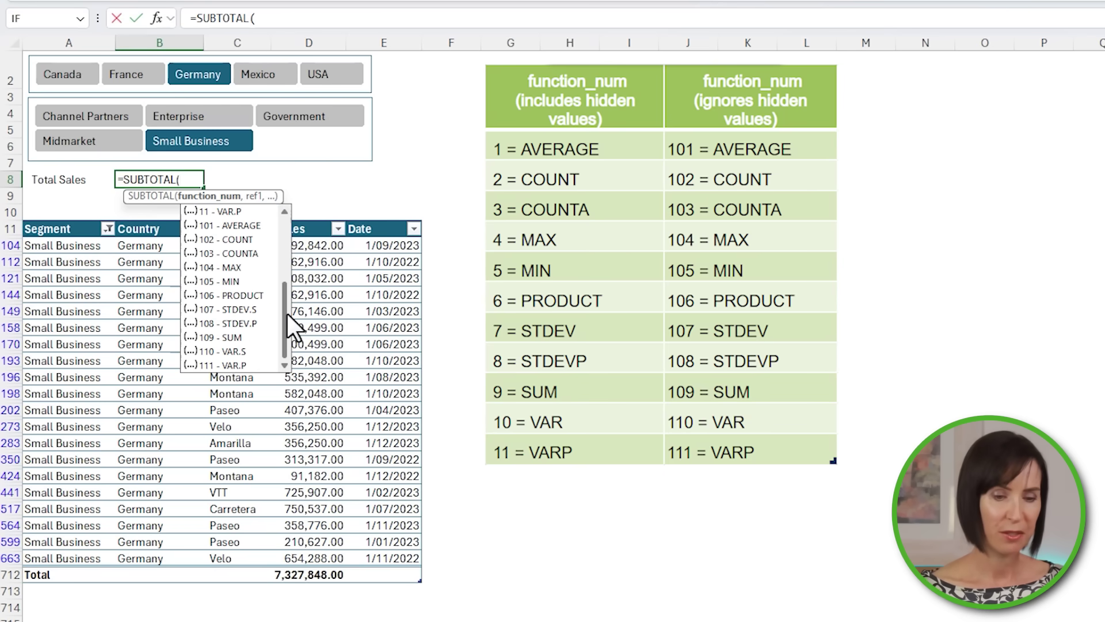
left_click_drag(287, 312, 285, 249)
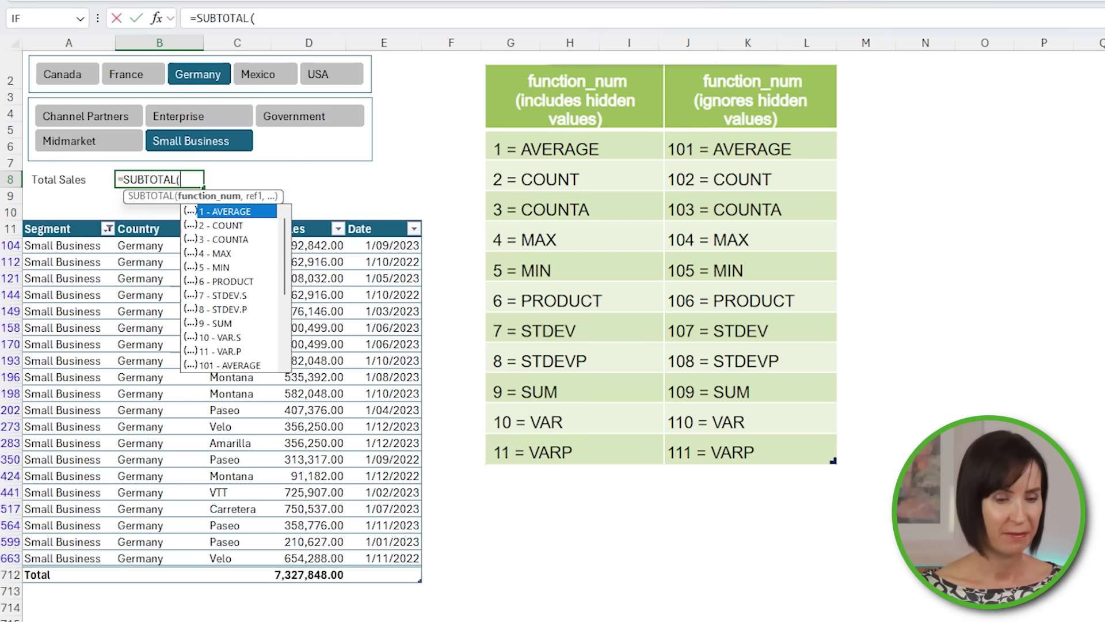
type("9")
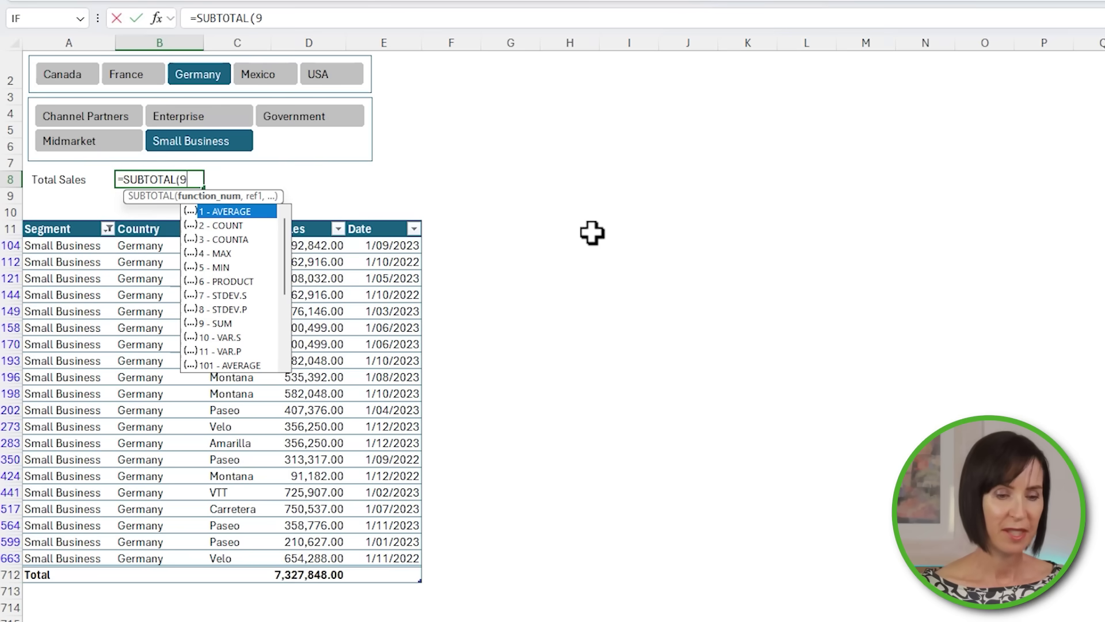
type(",")
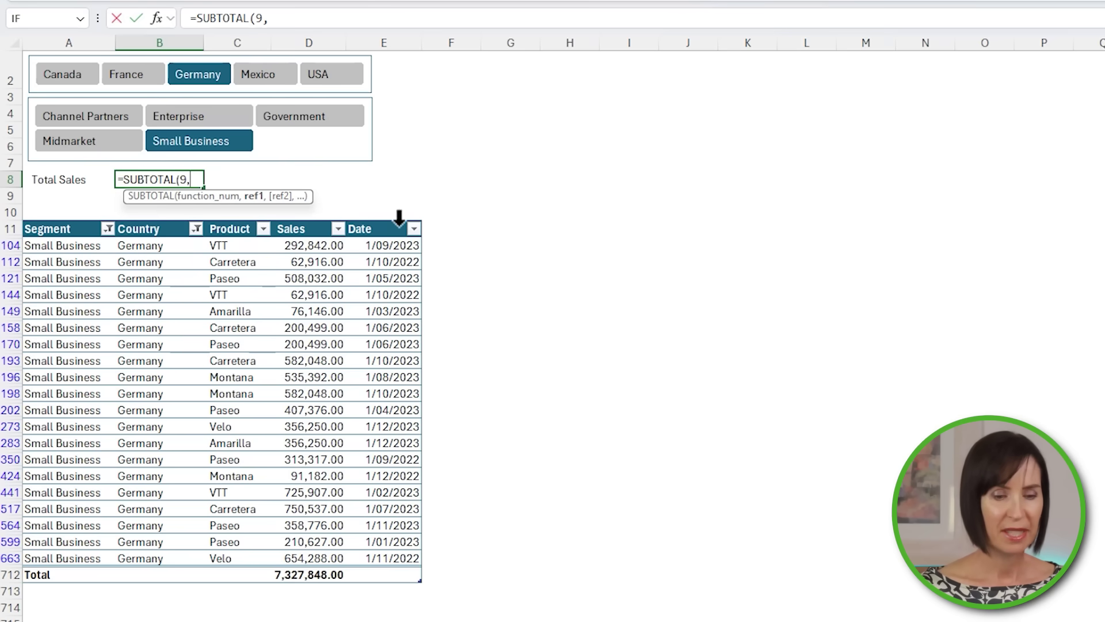
left_click(311, 222)
type(")")
key("Return")
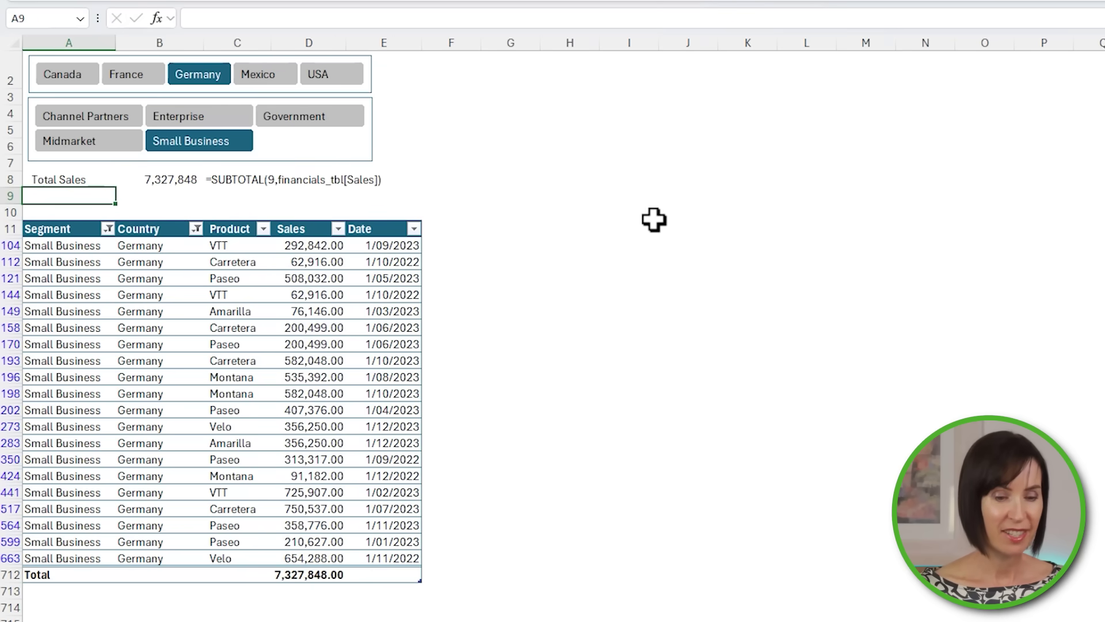
- Filter via Government and Mexico, then Germany and Channel Partners, so B8 reads 336,426
left_click(319, 115)
left_click(288, 74)
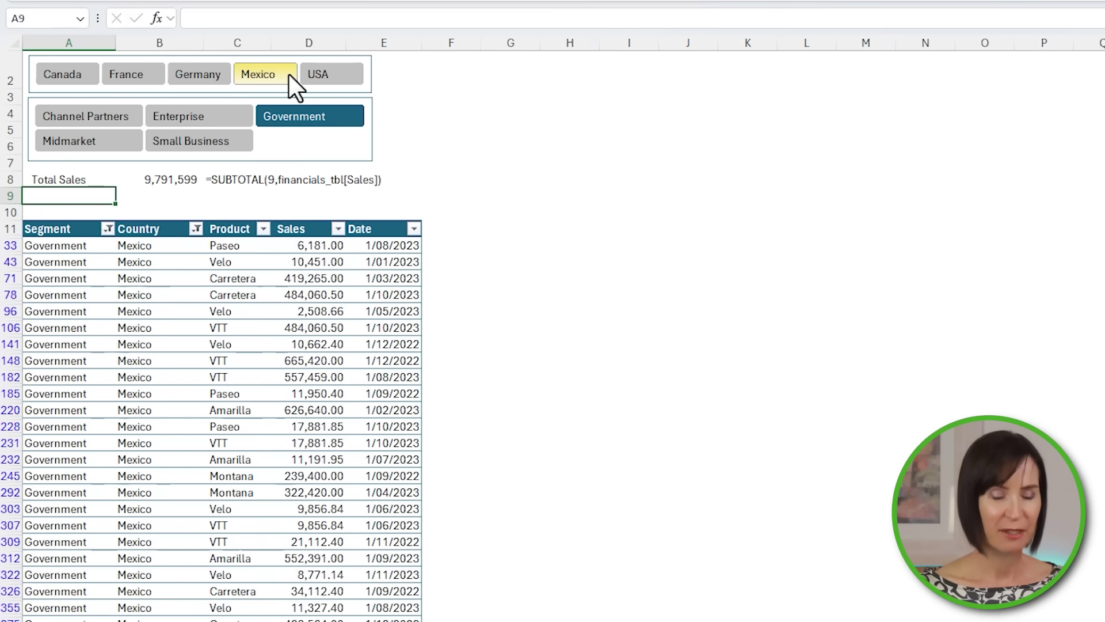
left_click(179, 78)
left_click(108, 112)
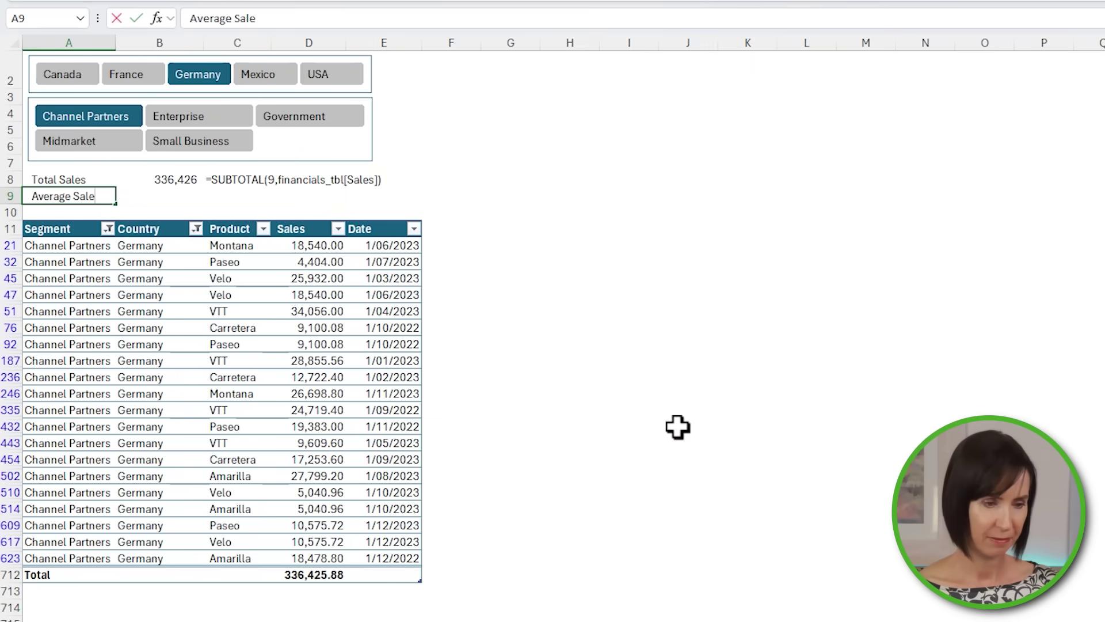
- Label A9 'Average Sales' and enter =AGGREGATE(1,1,financials_tbl[Sales]) in B9, returning 16,821
type("s")
key("Tab")
type("=agg")
key("Tab")
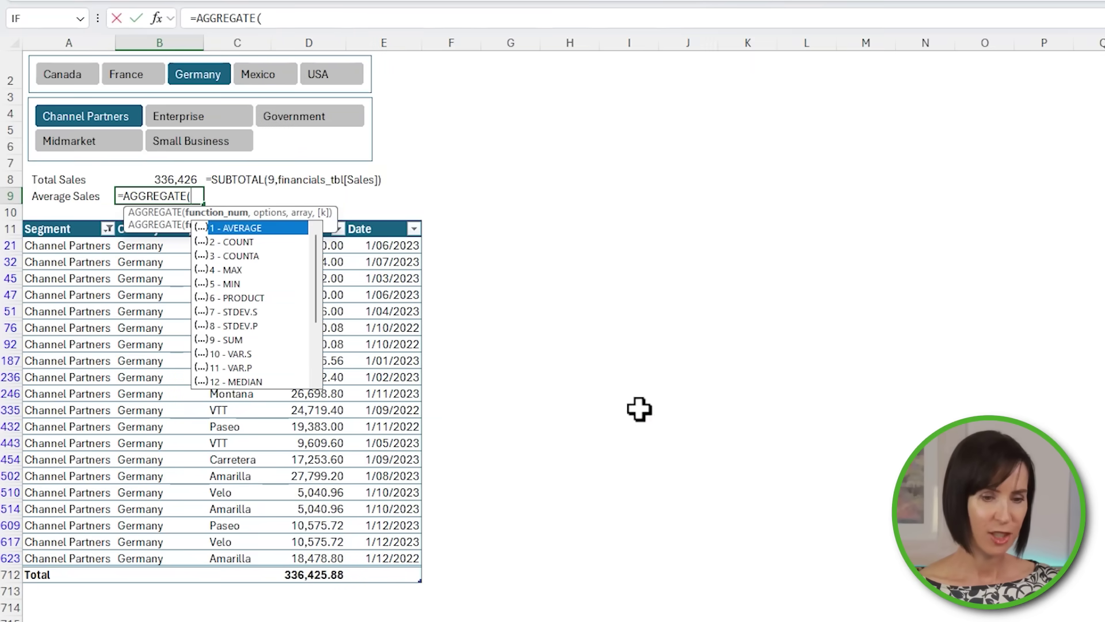
mouse_move(317, 260)
left_mouse_down()
mouse_move(318, 320)
mouse_move(314, 279)
left_mouse_up()
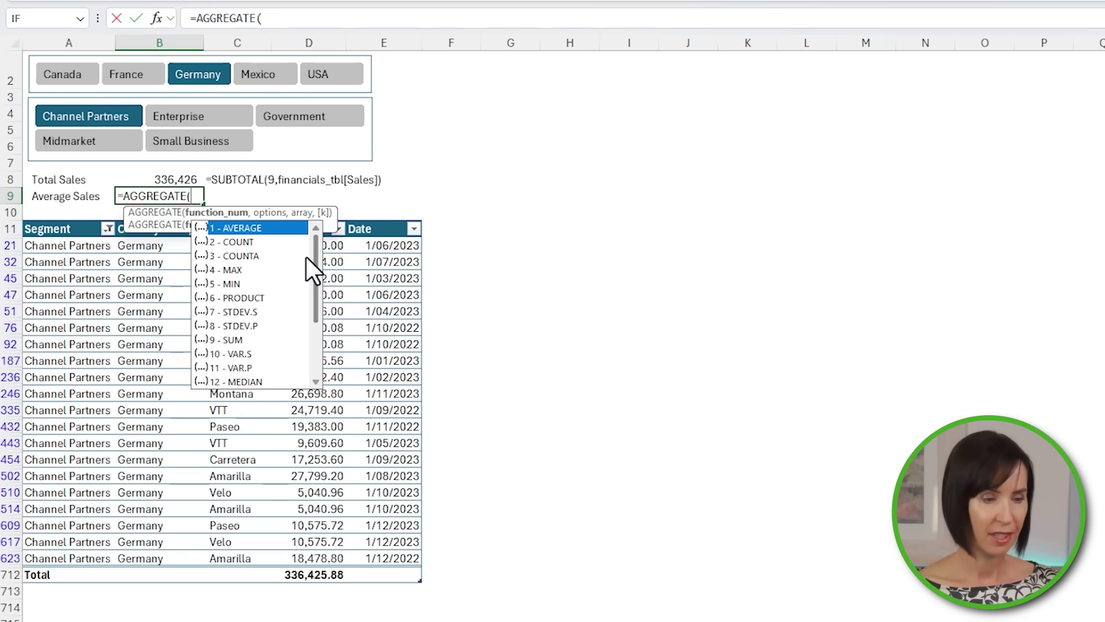
type("1")
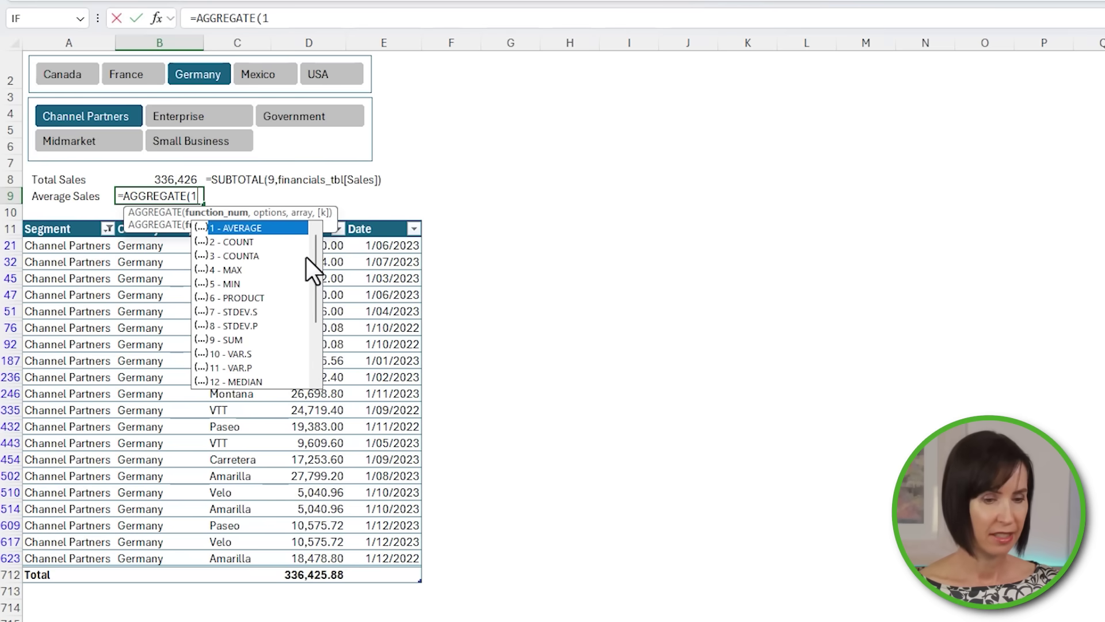
type(",")
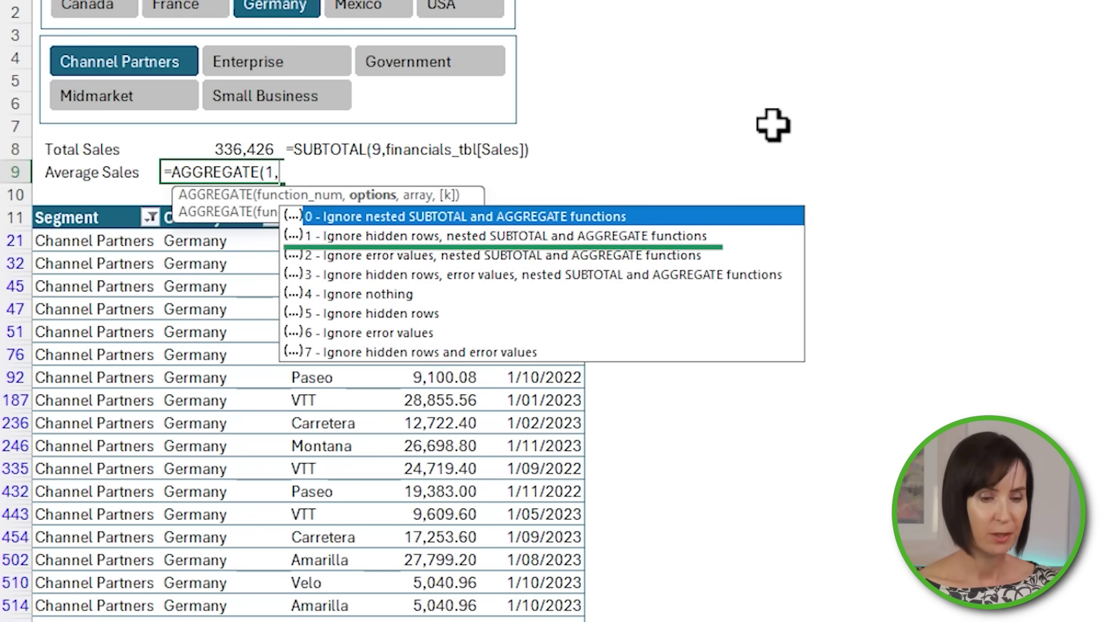
type("1")
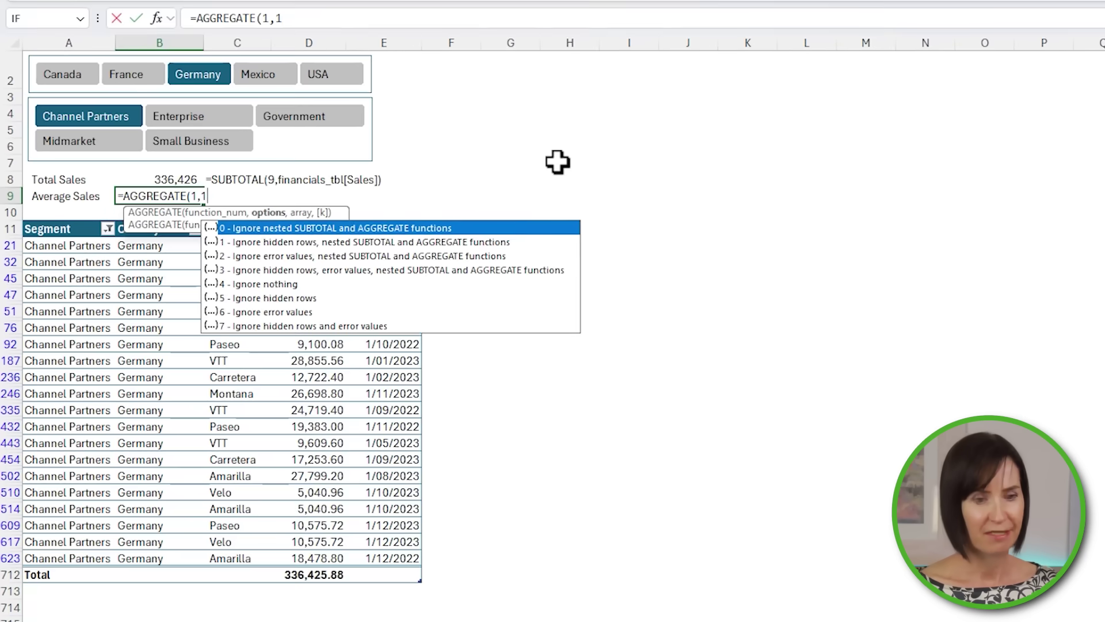
type(",")
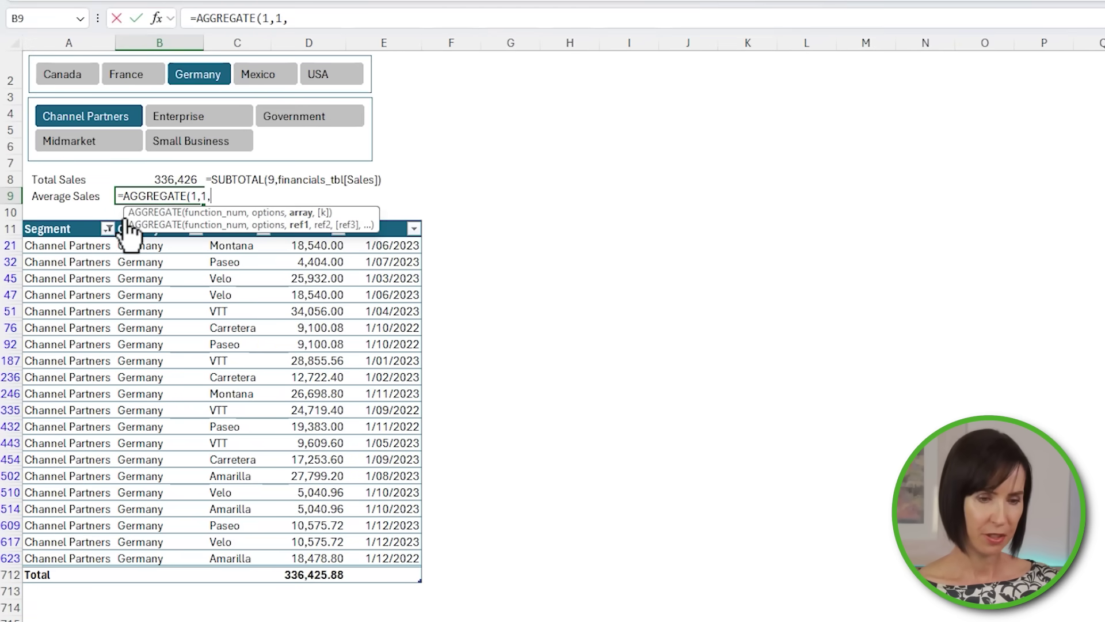
left_click(283, 218)
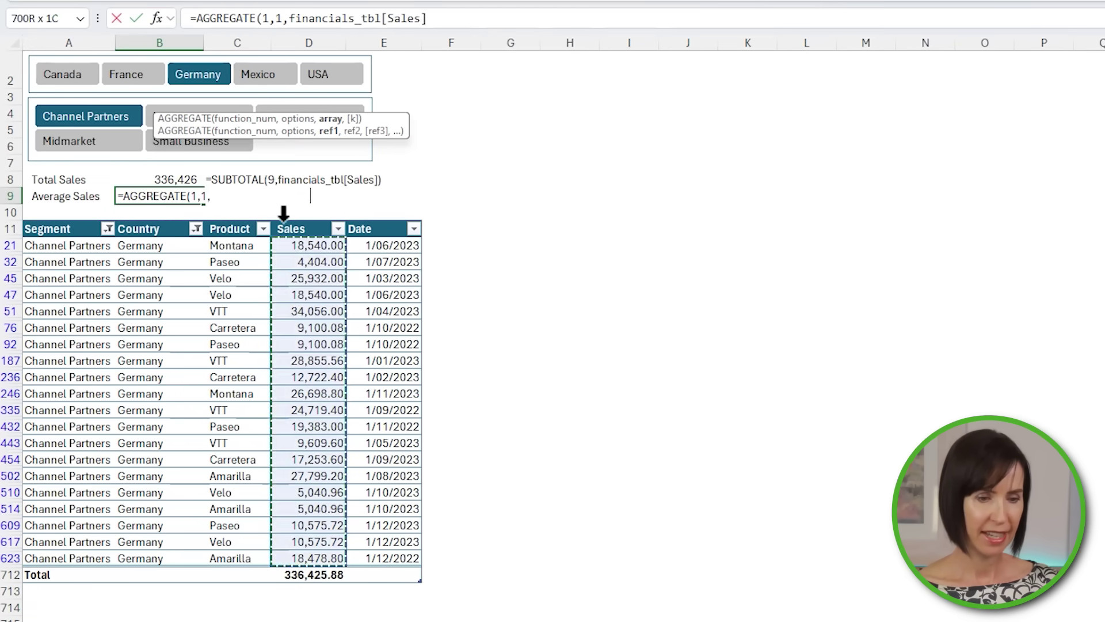
key("Return")
- Use the slicers for Small Business, then Government and Mexico, so the totals read 9,791,599 and 163,193
left_click(222, 146)
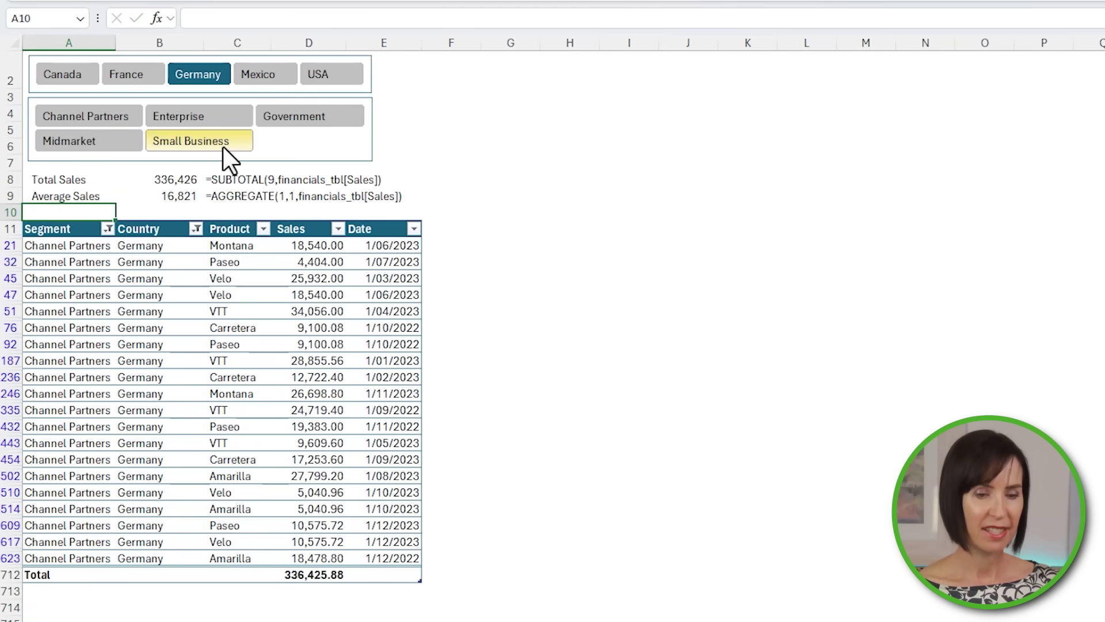
left_click(290, 122)
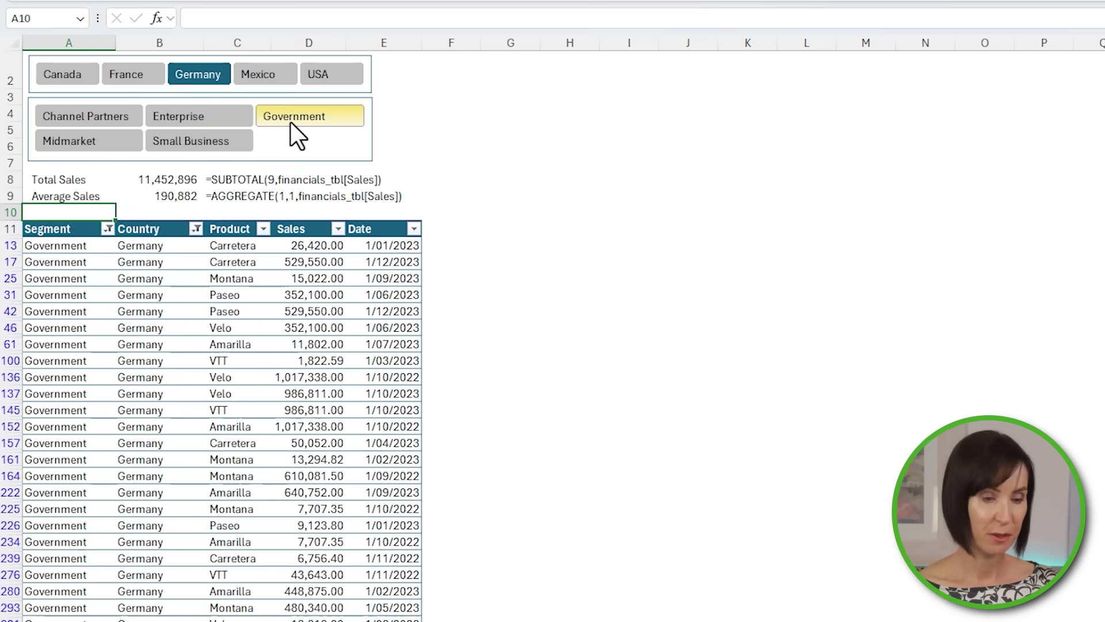
left_click(320, 76)
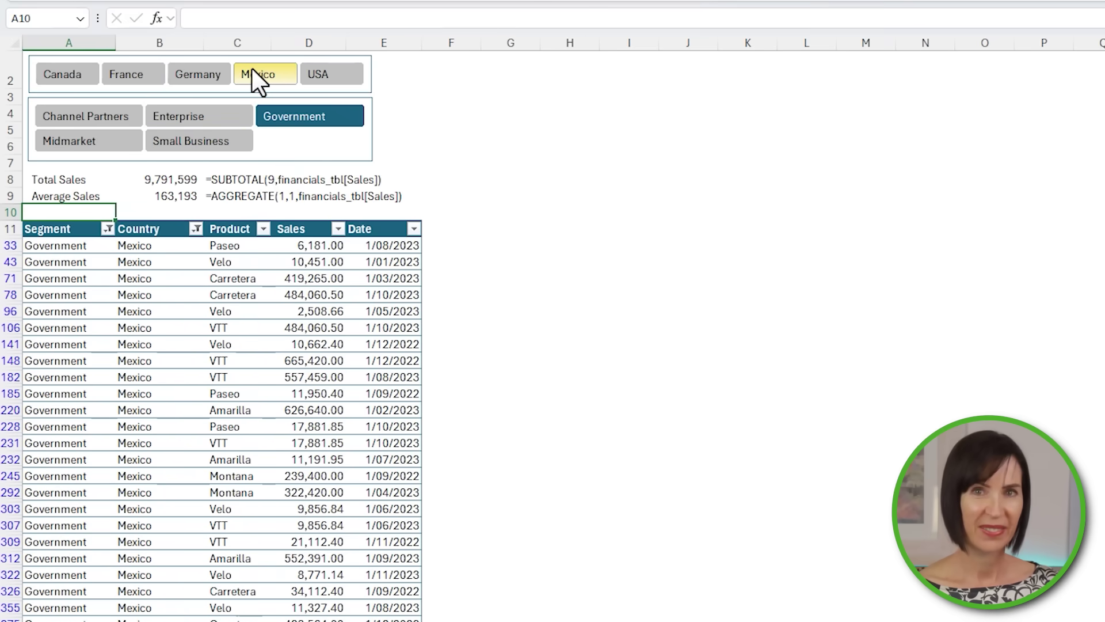